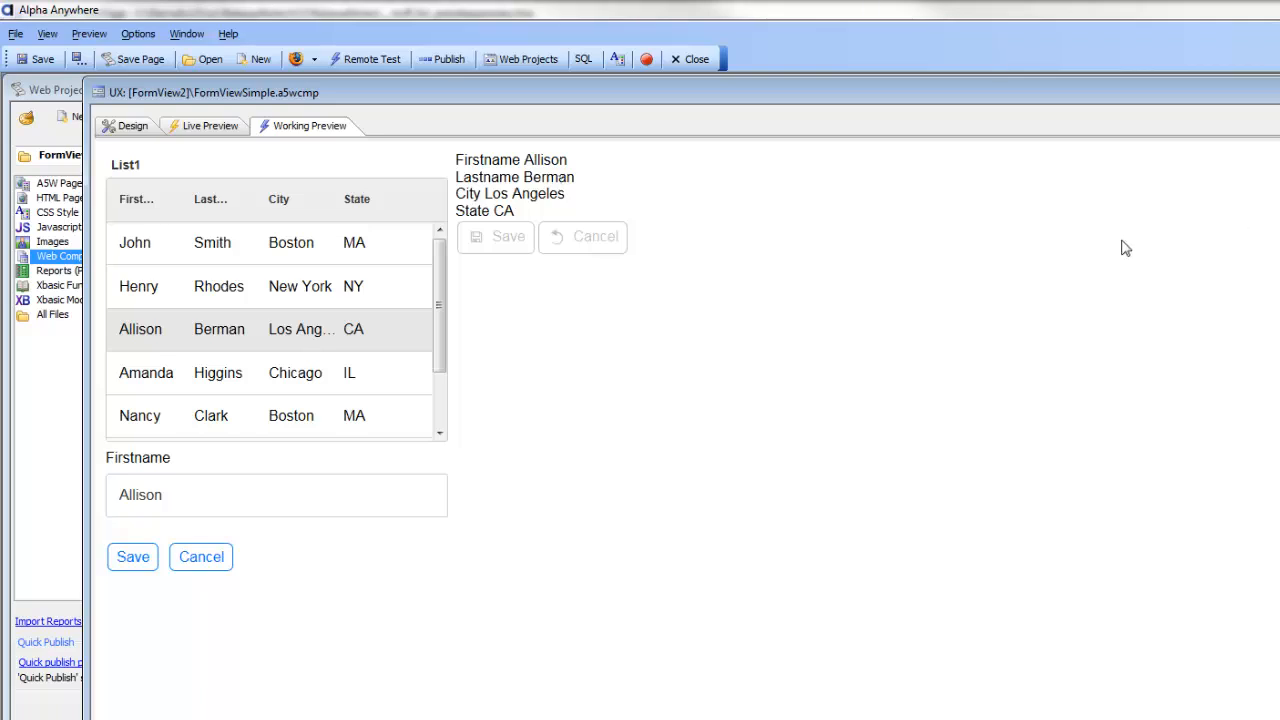
Open the Form View control's builder and inspect its Form Layout items.
{"action": "left_click", "coordinate": [124, 128]}
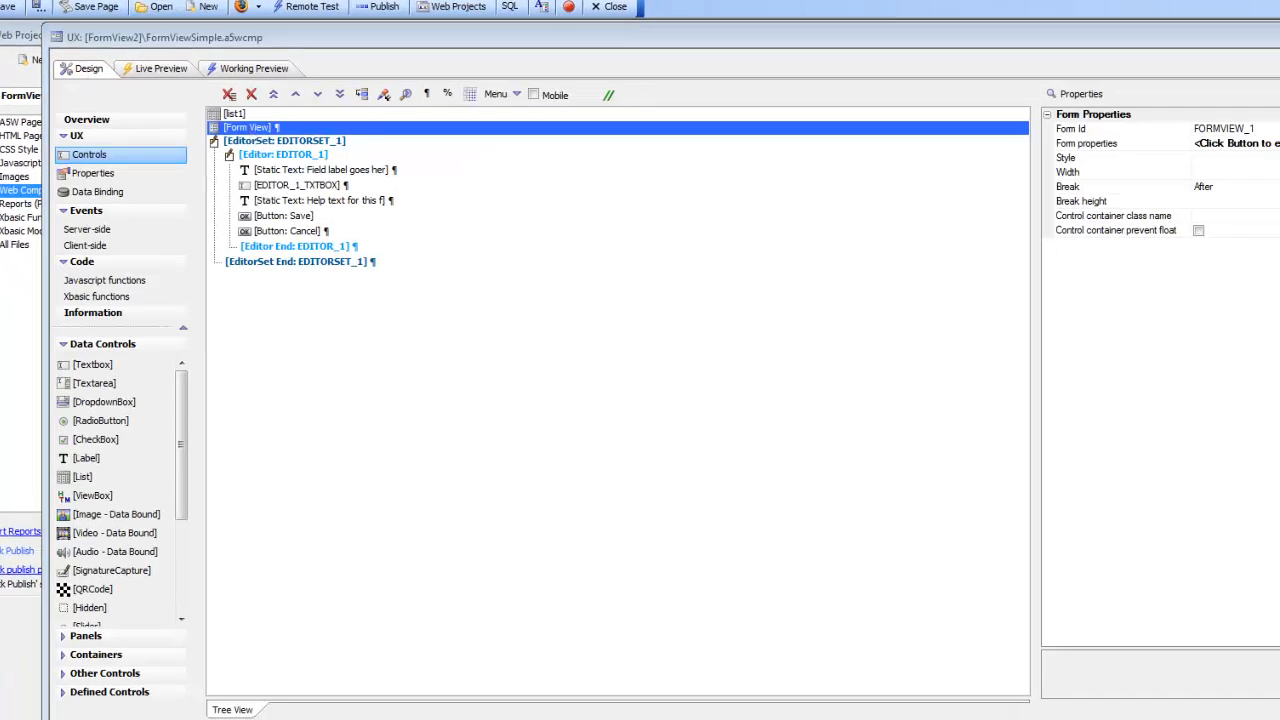
{"action": "left_click_drag", "start_coordinate": [1279, 237], "coordinate": [1126, 238]}
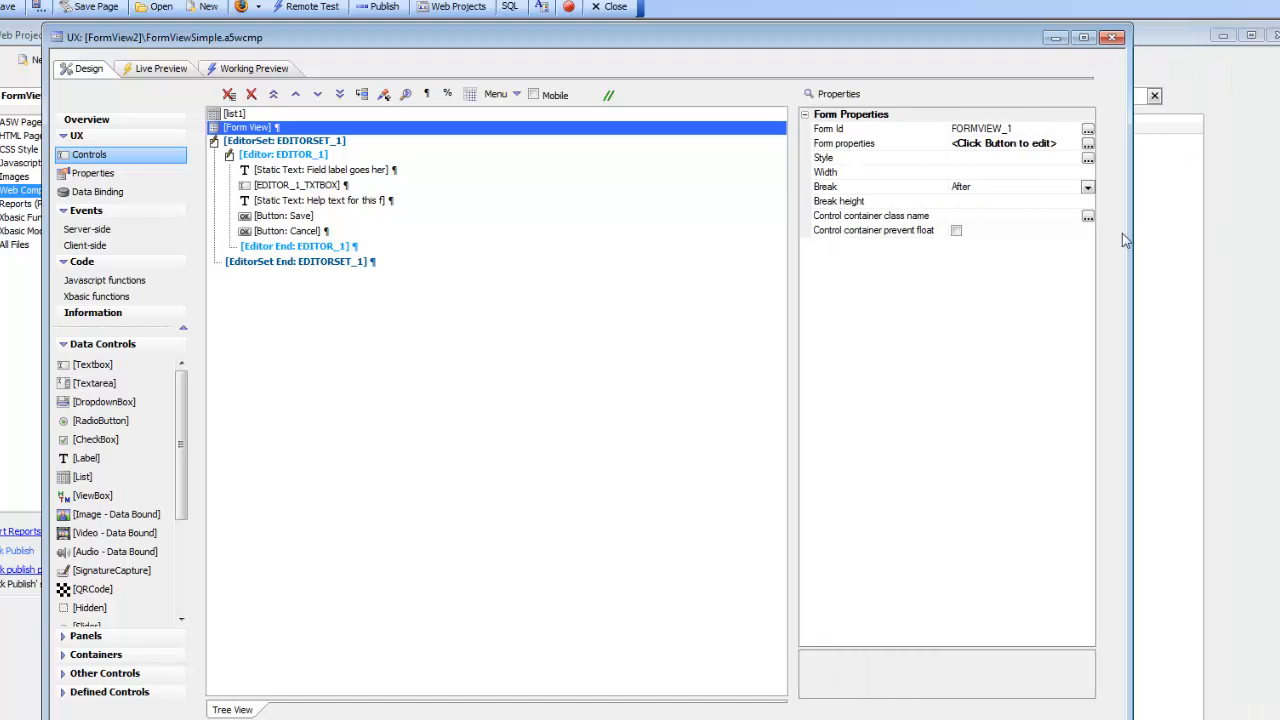
{"action": "double_click", "coordinate": [848, 147]}
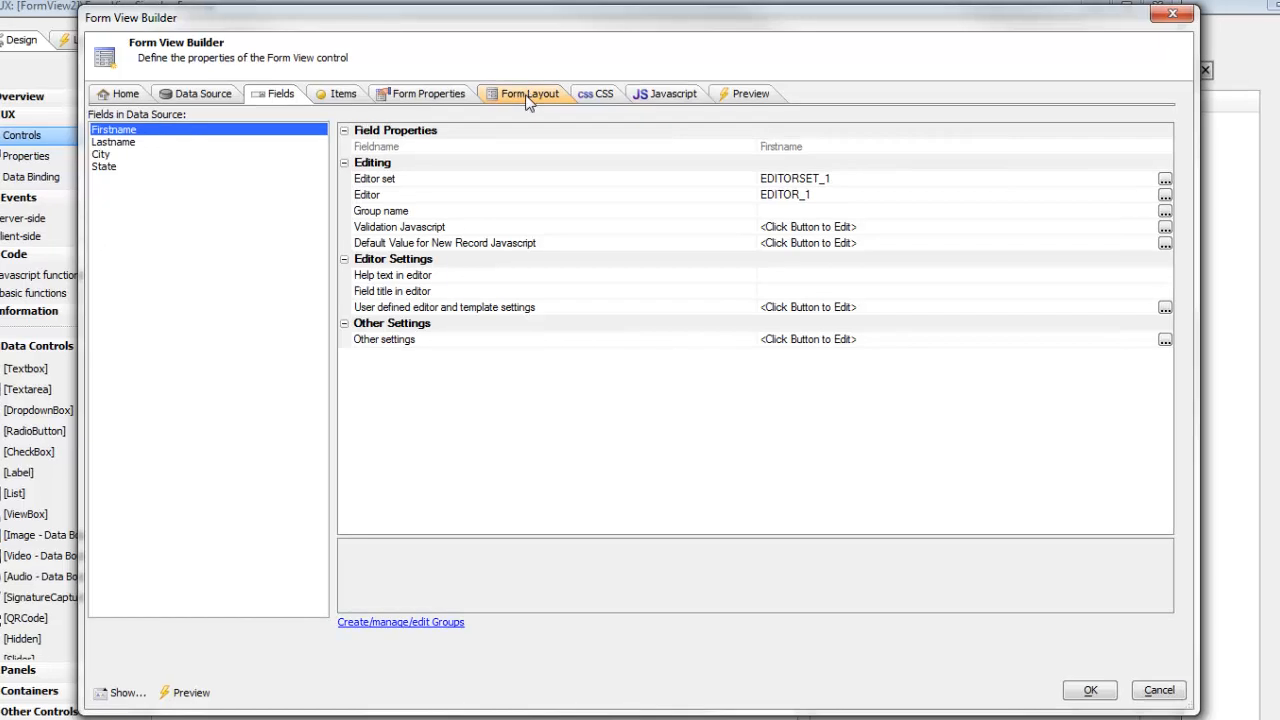
{"action": "left_click", "coordinate": [527, 93]}
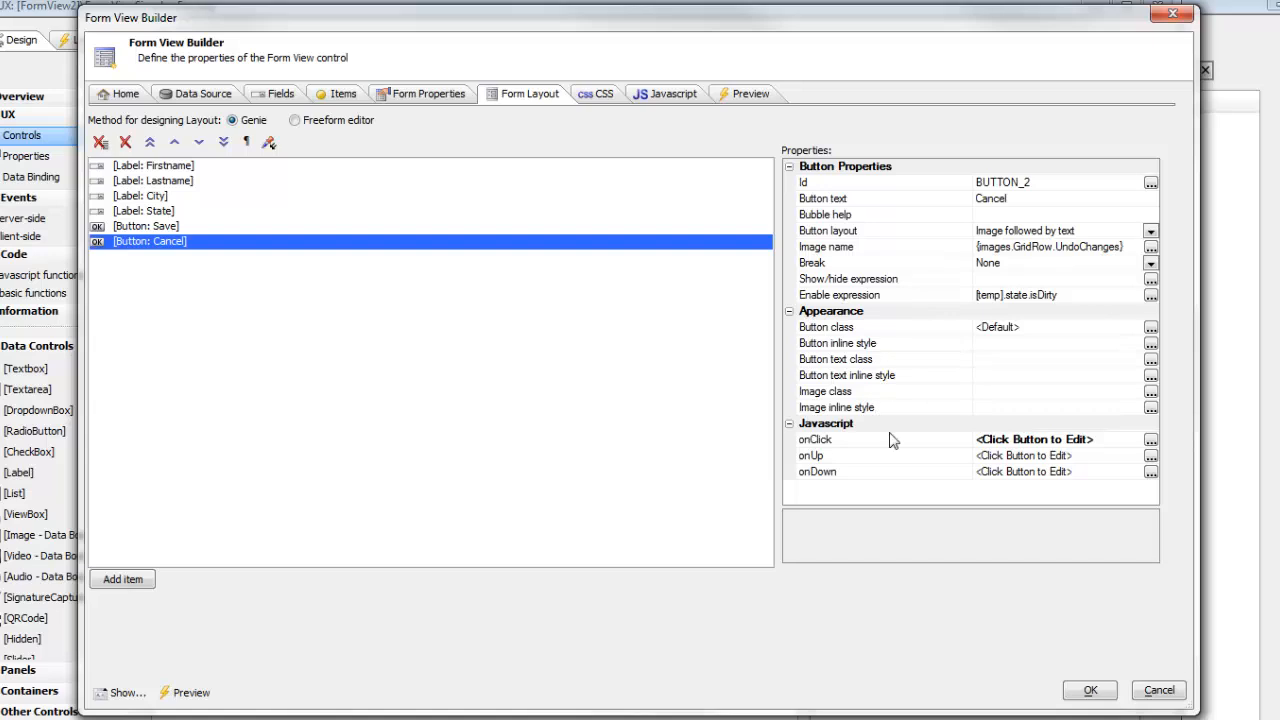
{"action": "left_click", "coordinate": [155, 167]}
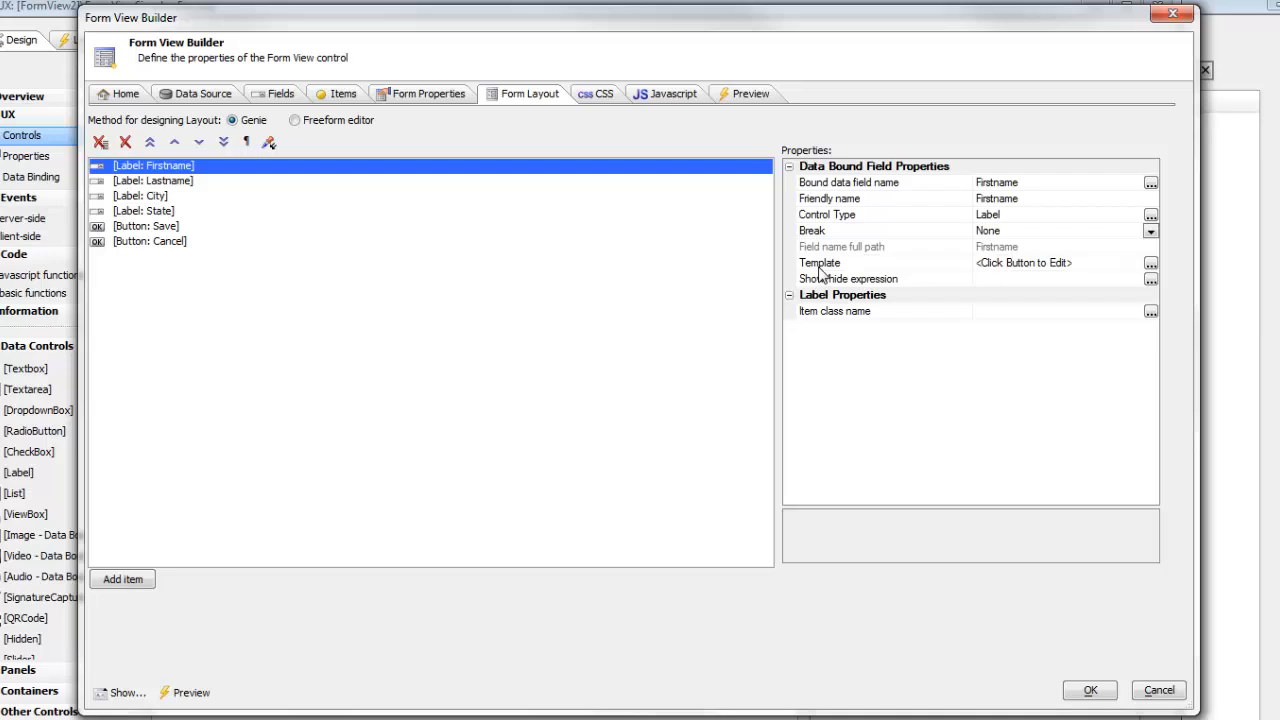
Set the Form View's default field template to the sample 'Field with label above - label size 75% of data size'.
{"action": "left_click", "coordinate": [421, 99]}
{"action": "left_click", "coordinate": [243, 445]}
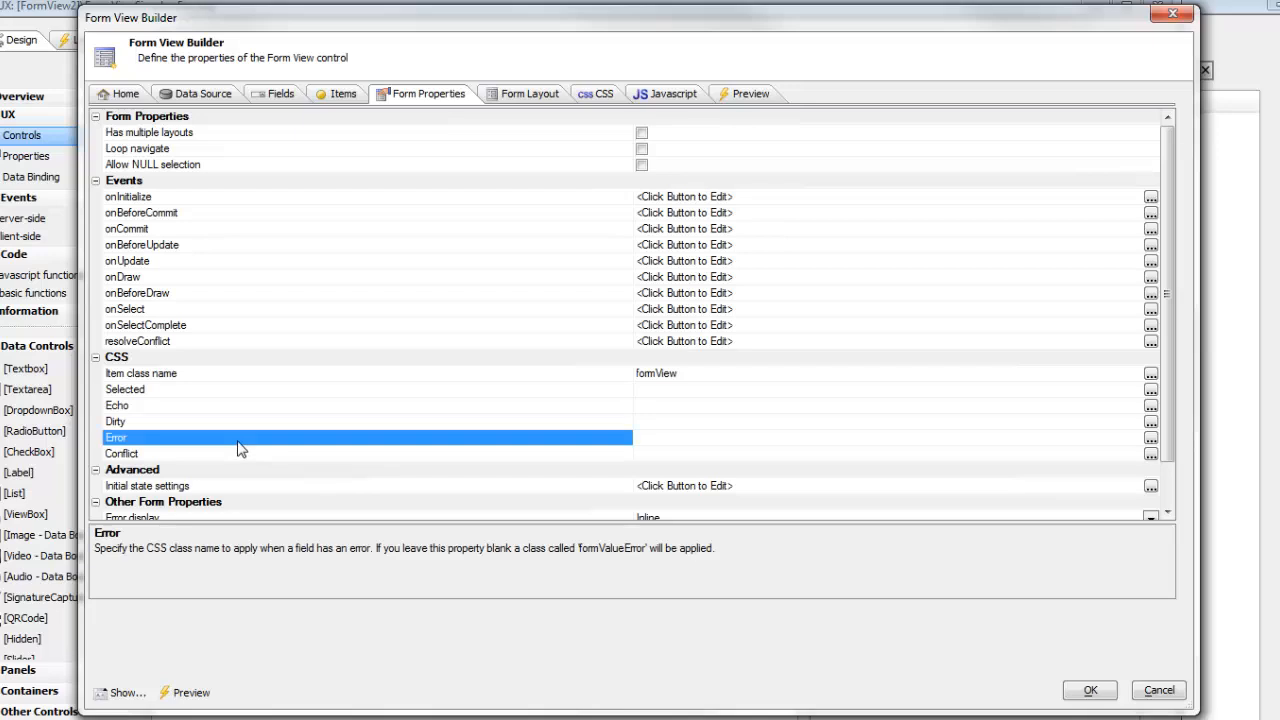
{"action": "scroll", "coordinate": [264, 420], "scroll_direction": "down", "scroll_amount": 1}
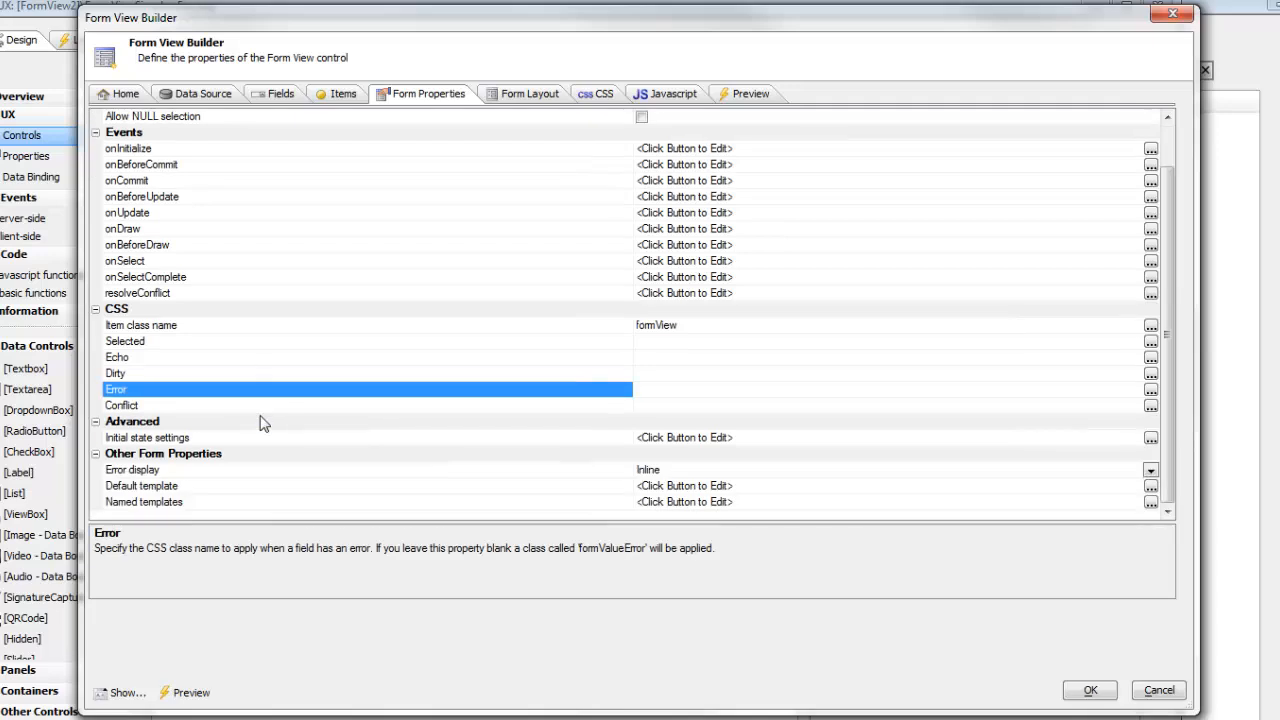
{"action": "double_click", "coordinate": [197, 490]}
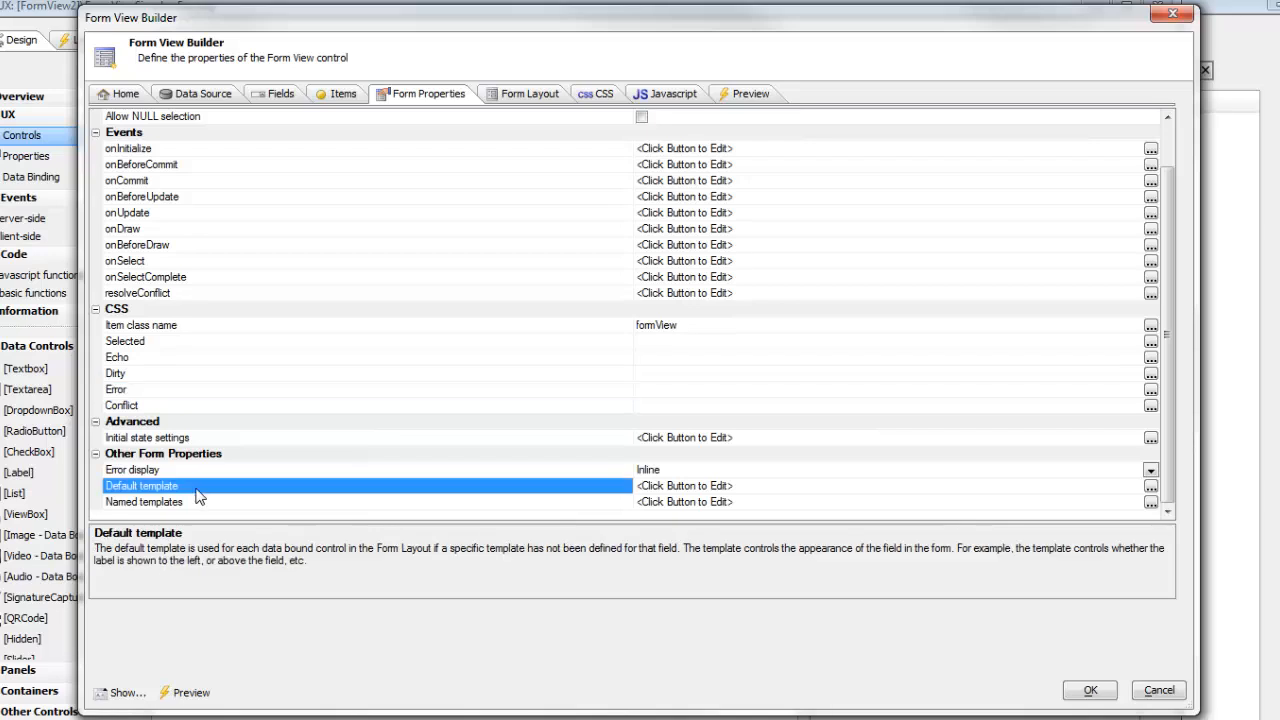
{"action": "left_click_drag", "start_coordinate": [484, 154], "coordinate": [313, 68]}
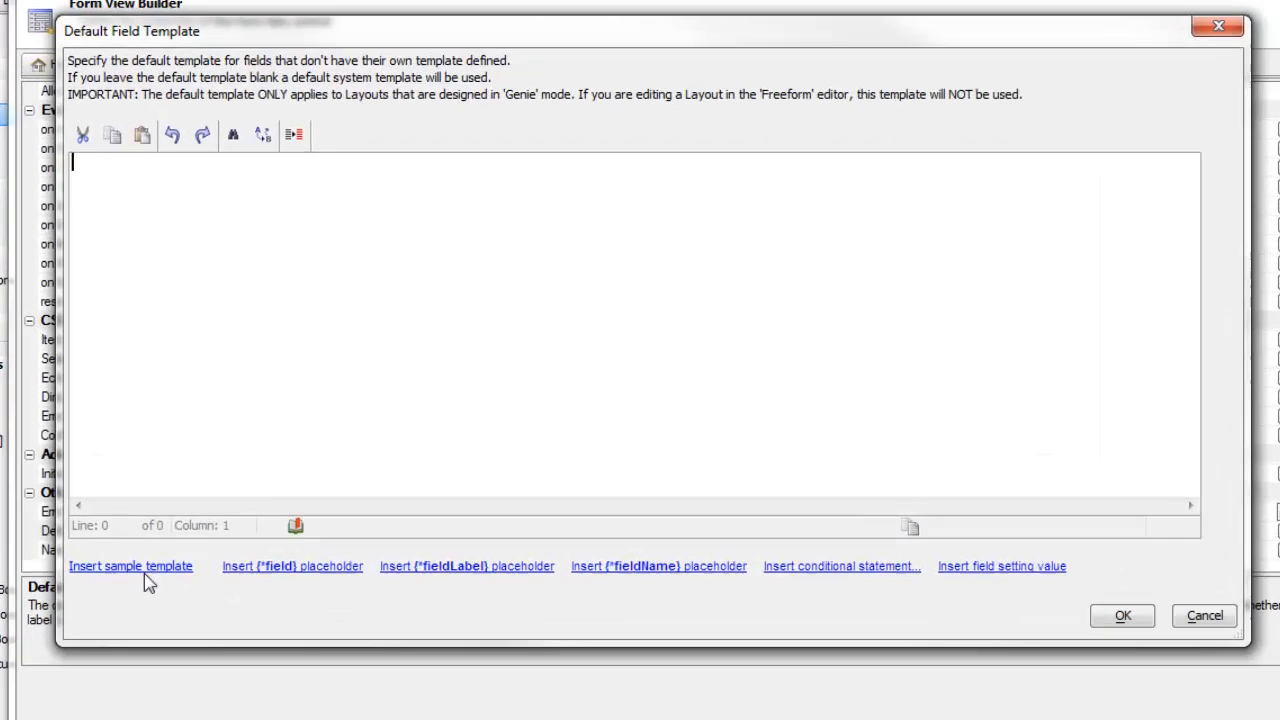
{"action": "left_click", "coordinate": [192, 516]}
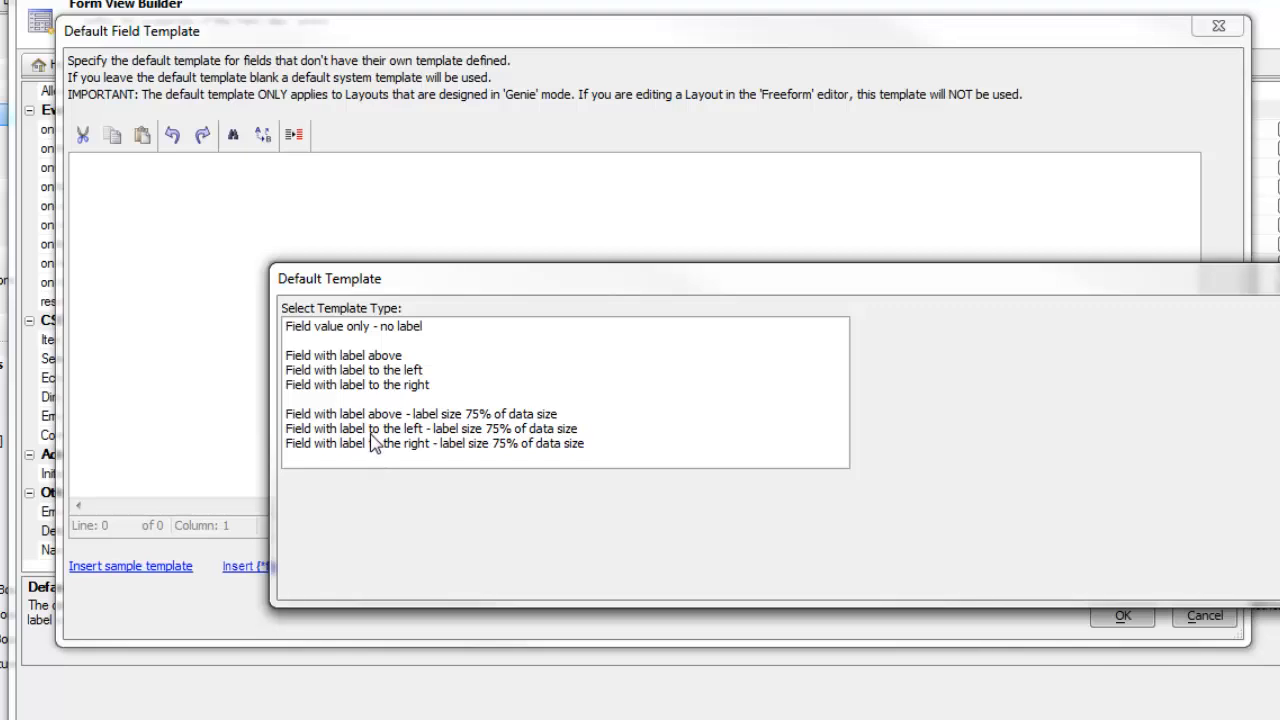
{"action": "left_click", "coordinate": [405, 415]}
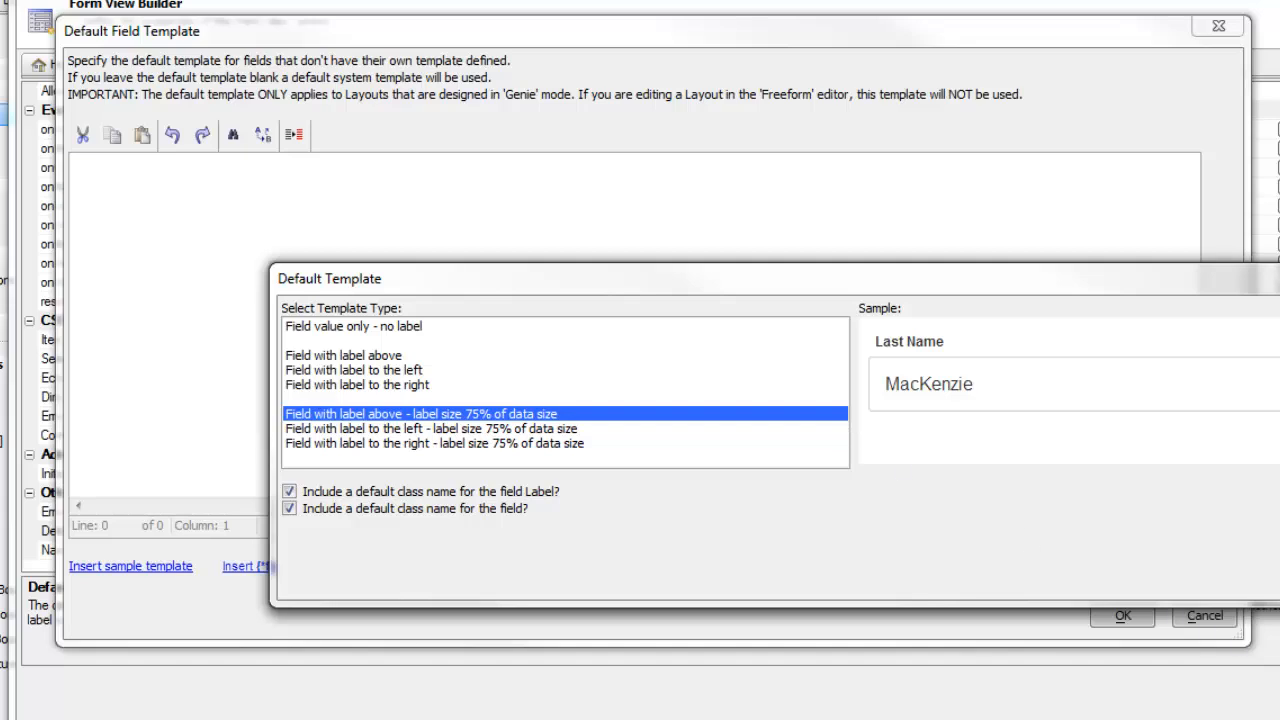
{"action": "left_click", "coordinate": [1279, 579]}
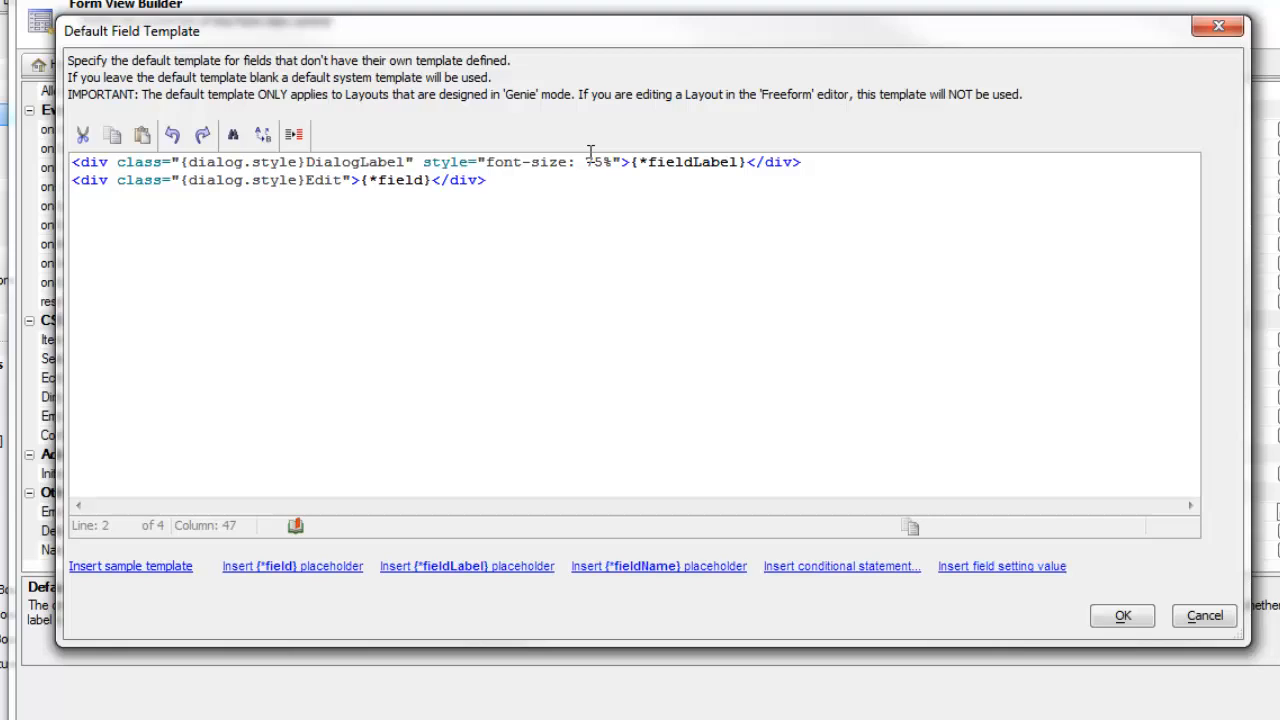
Accept the default field template, close the Form View builder, and save the component.
{"action": "left_click_drag", "start_coordinate": [631, 165], "coordinate": [748, 168]}
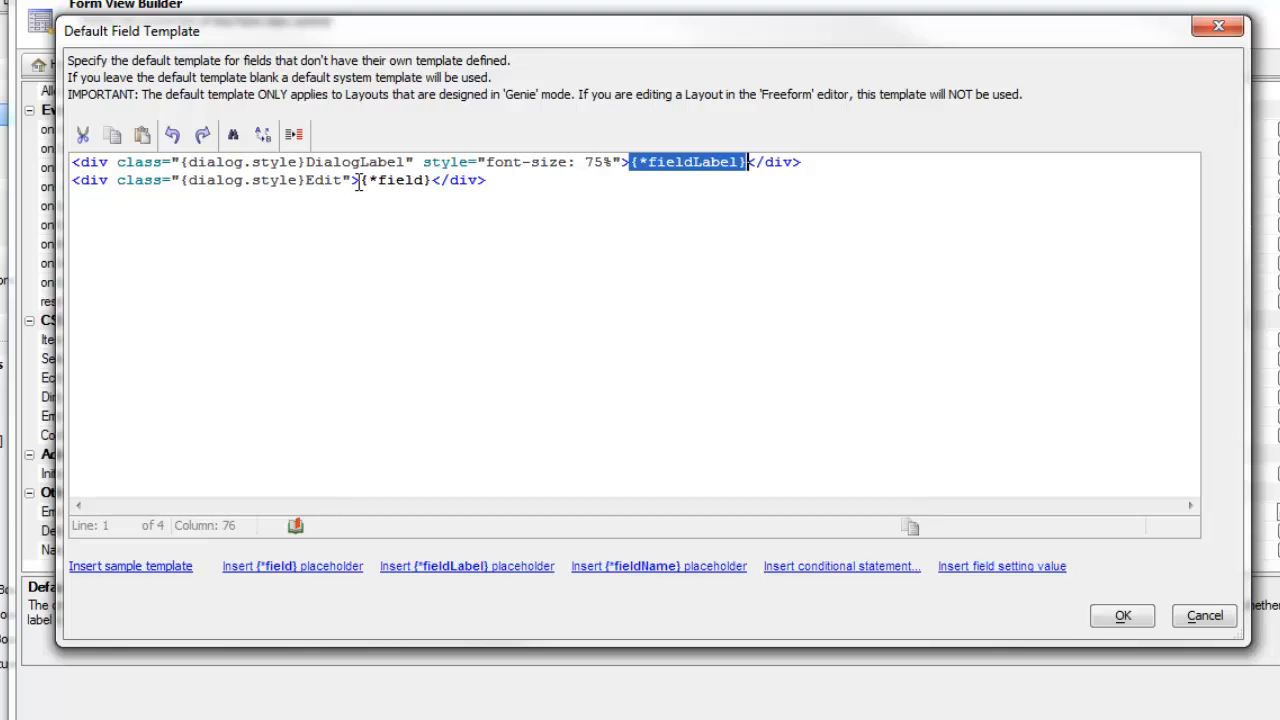
{"action": "left_click_drag", "start_coordinate": [357, 181], "coordinate": [425, 182]}
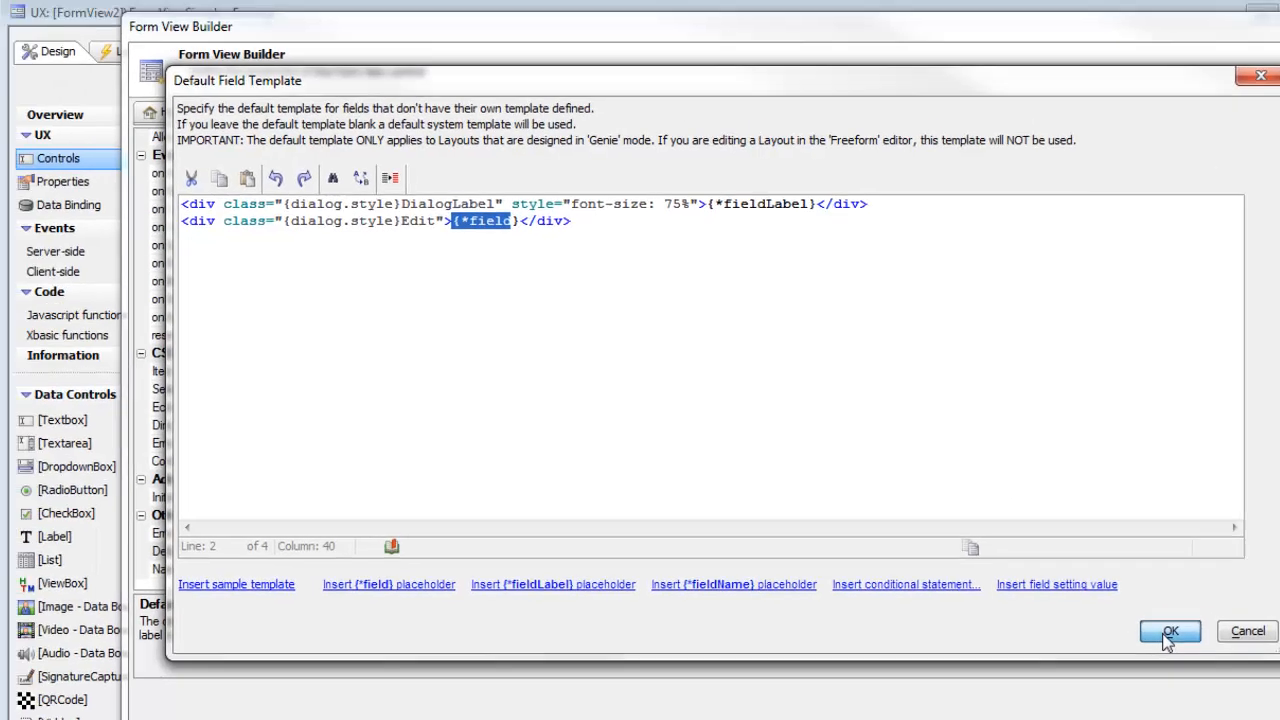
{"action": "left_click", "coordinate": [1127, 618]}
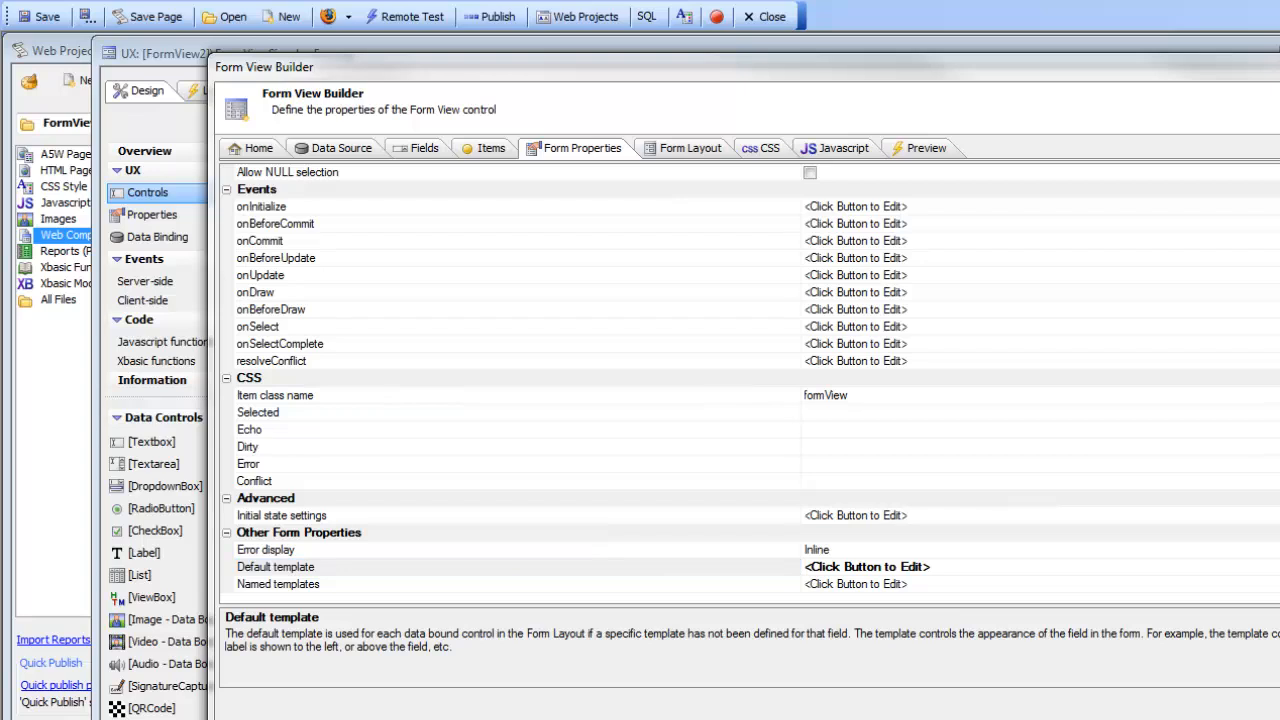
{"action": "left_click", "coordinate": [1275, 715]}
{"action": "left_click", "coordinate": [40, 16]}
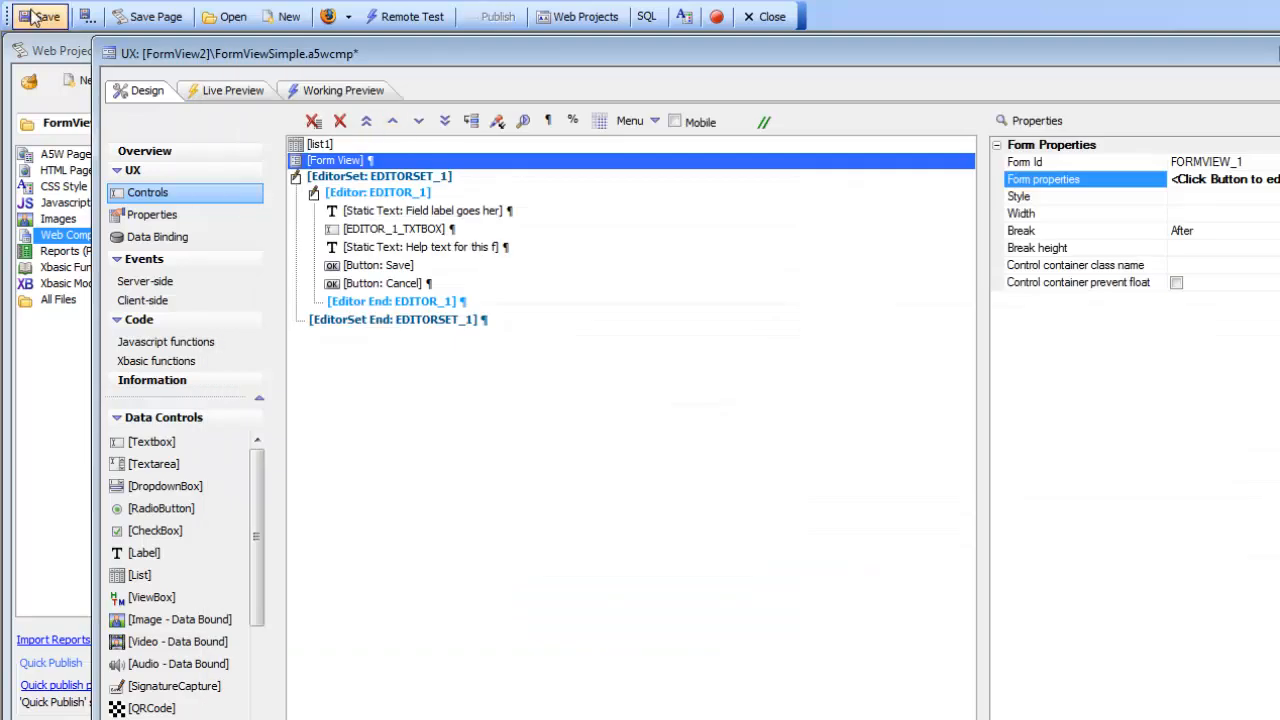
Open the working preview and select several list rows to test the form view.
{"action": "left_click", "coordinate": [336, 94]}
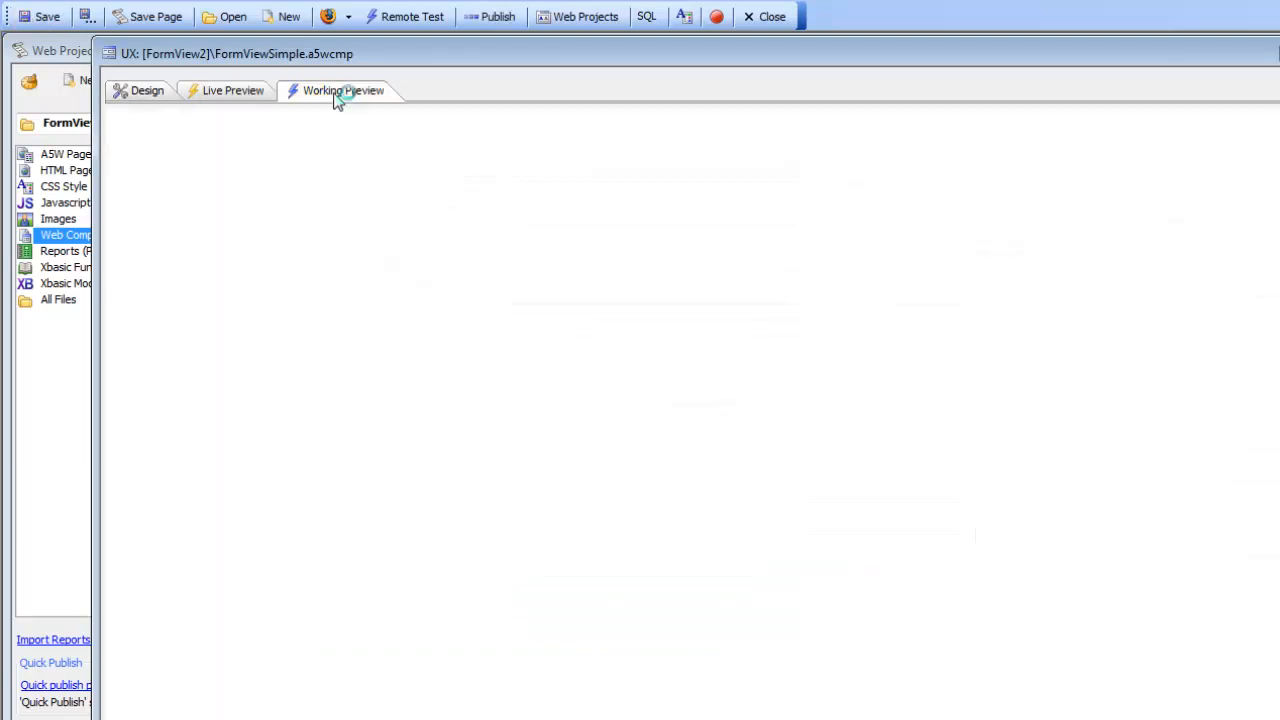
{"action": "left_click", "coordinate": [267, 229]}
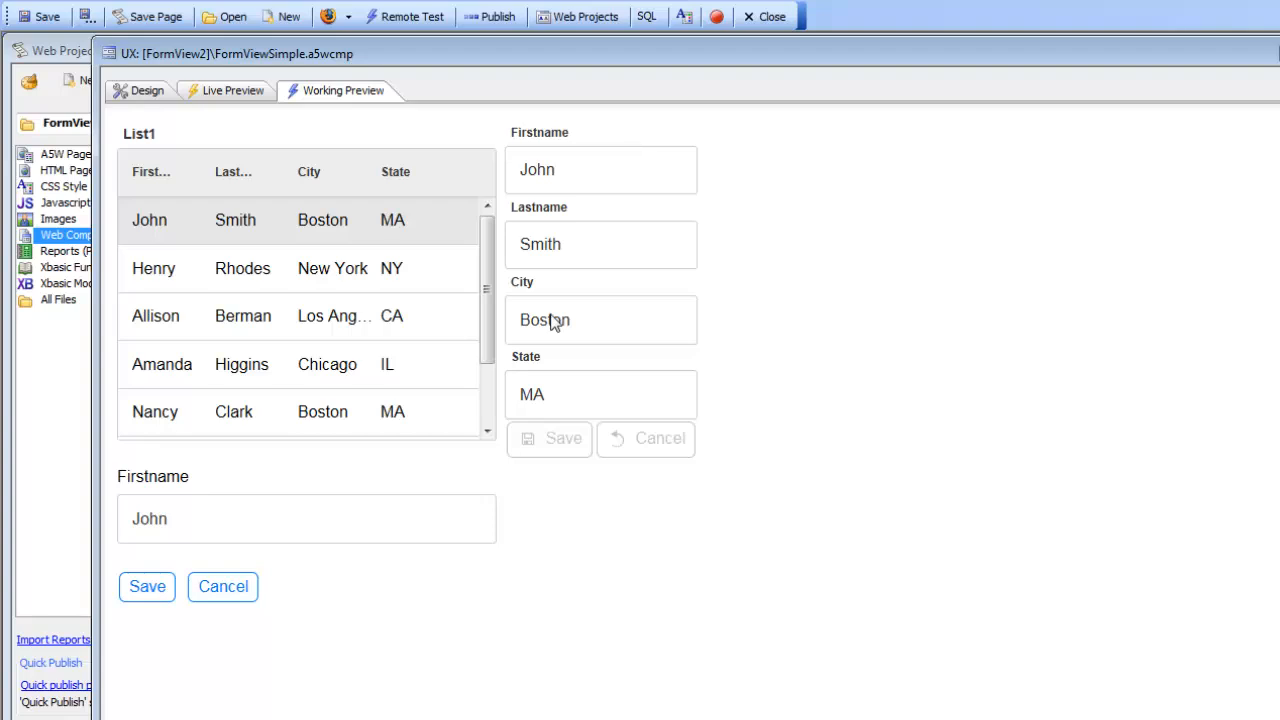
{"action": "left_click", "coordinate": [330, 268]}
{"action": "left_click", "coordinate": [327, 318]}
{"action": "left_click", "coordinate": [330, 366]}
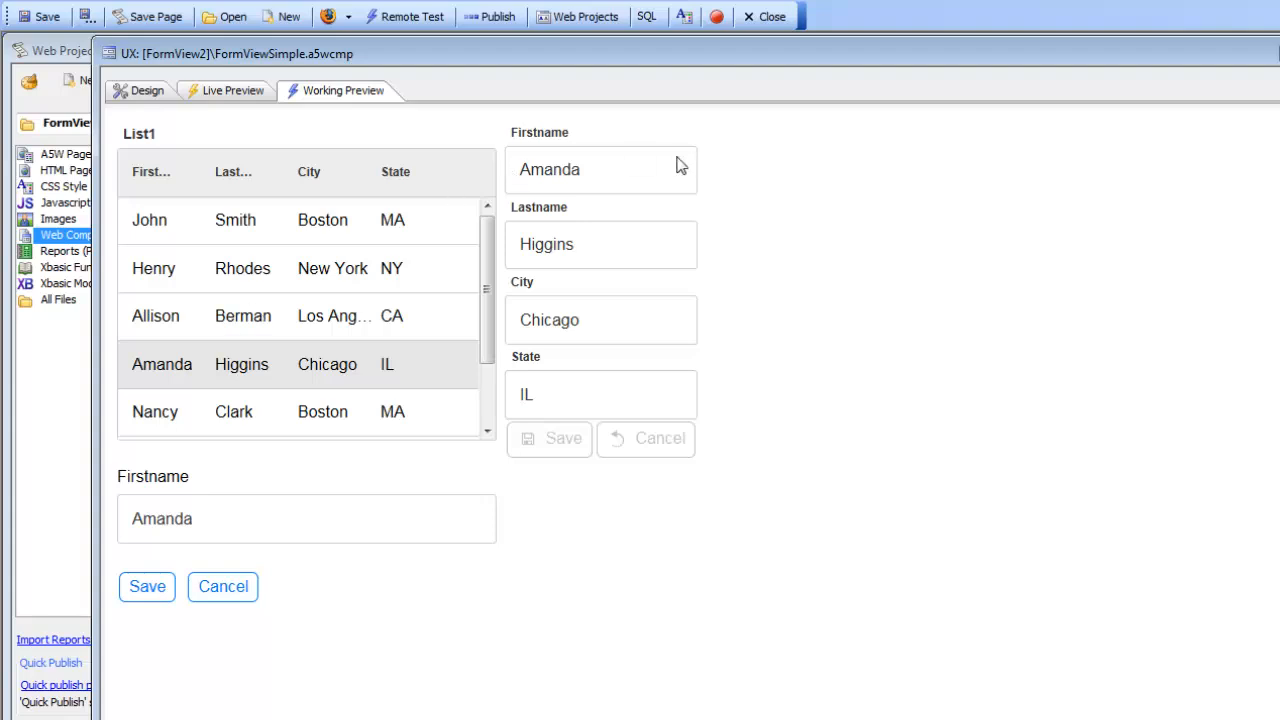
Set the Form View control's width to 5in.
{"action": "left_click", "coordinate": [142, 94]}
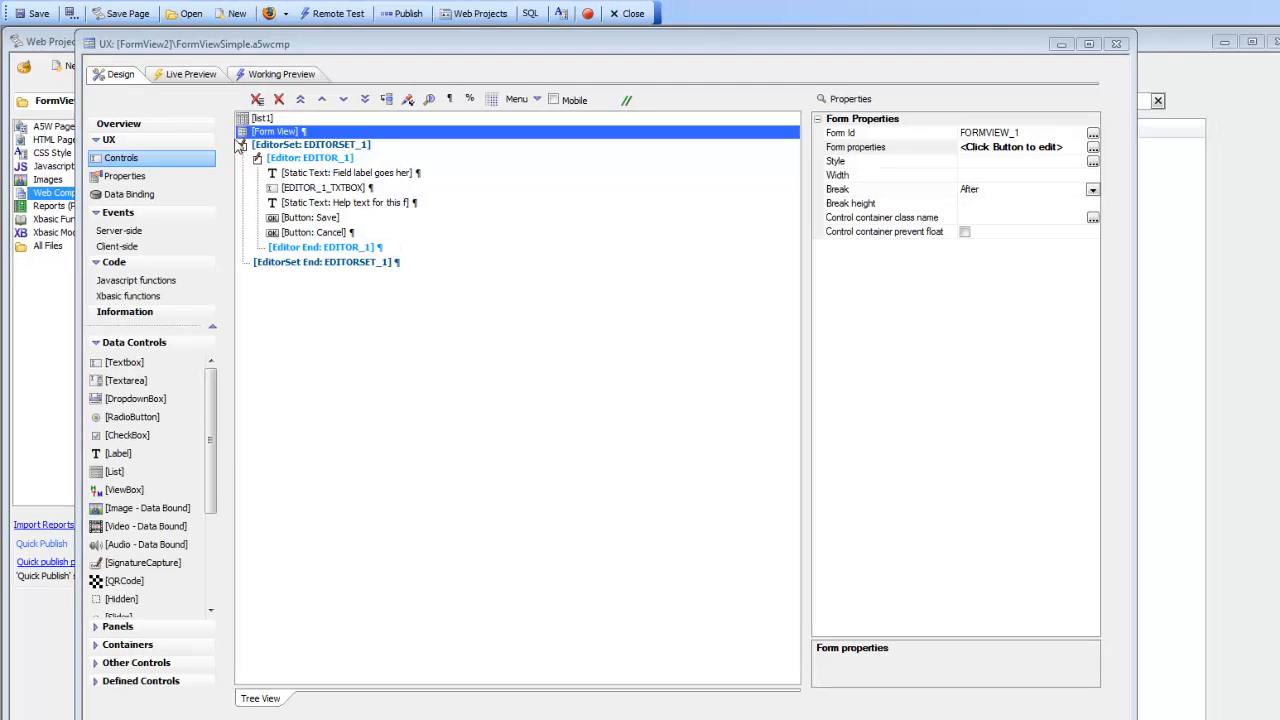
{"action": "left_click", "coordinate": [843, 177]}
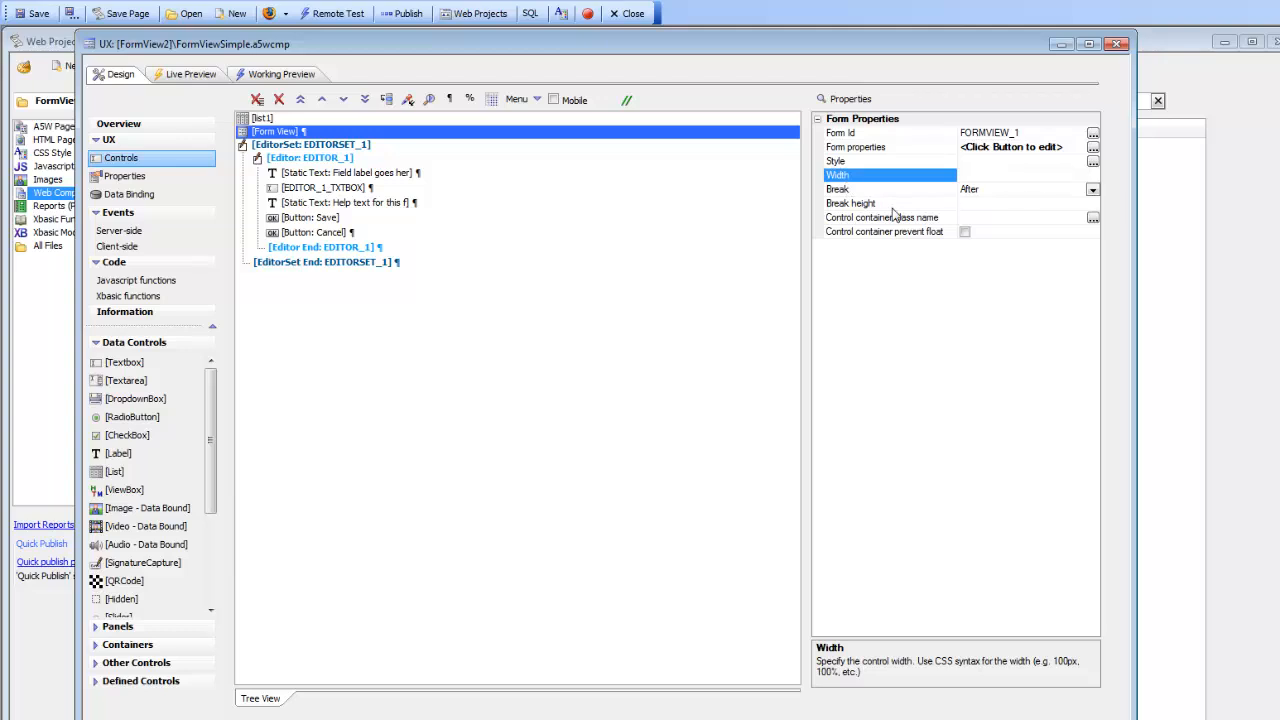
{"action": "type", "text": "5in"}
Preview the component again, selecting list rows and form fields to check the narrower form view.
{"action": "left_click", "coordinate": [283, 78]}
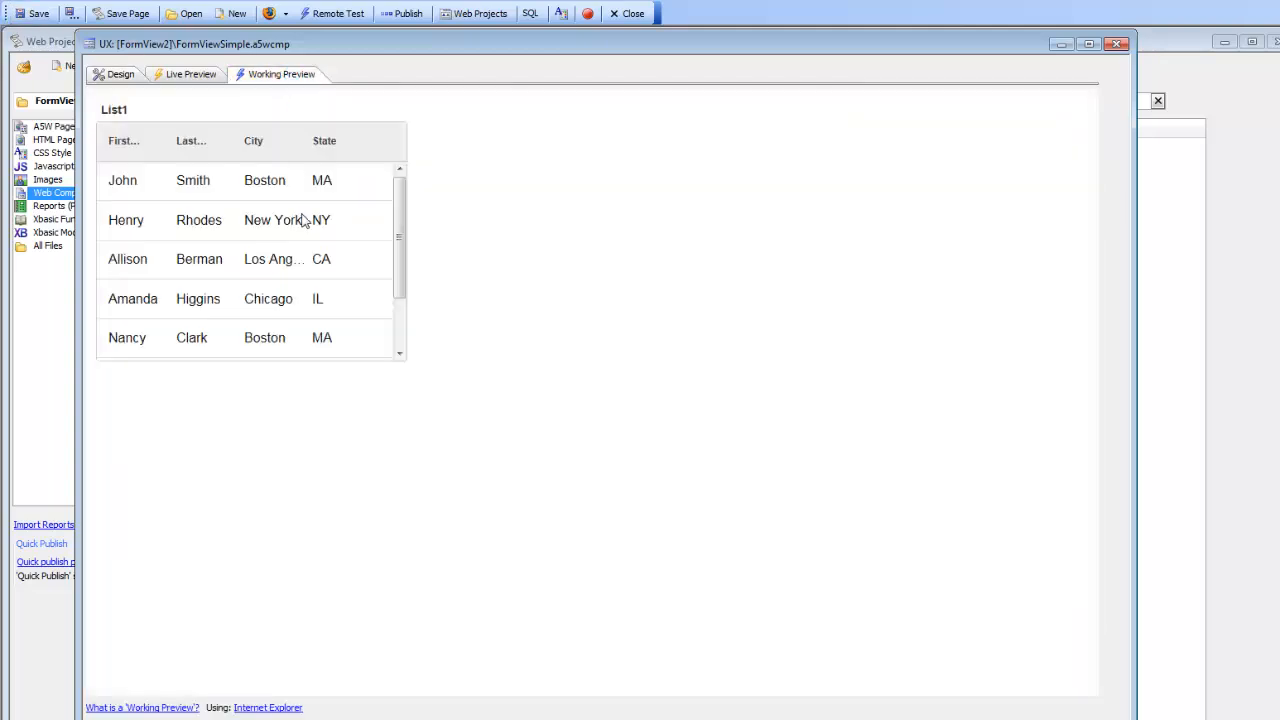
{"action": "left_click", "coordinate": [214, 188]}
{"action": "left_click", "coordinate": [213, 228]}
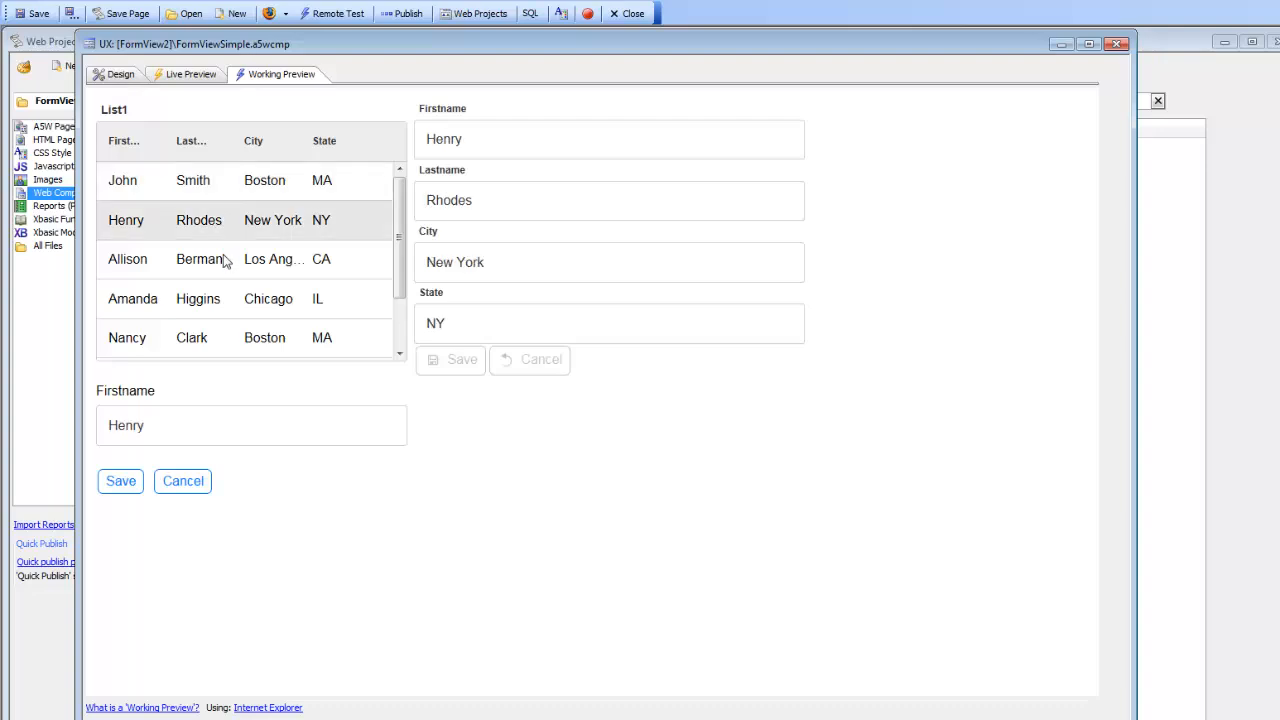
{"action": "left_click", "coordinate": [229, 266]}
{"action": "left_click", "coordinate": [232, 300]}
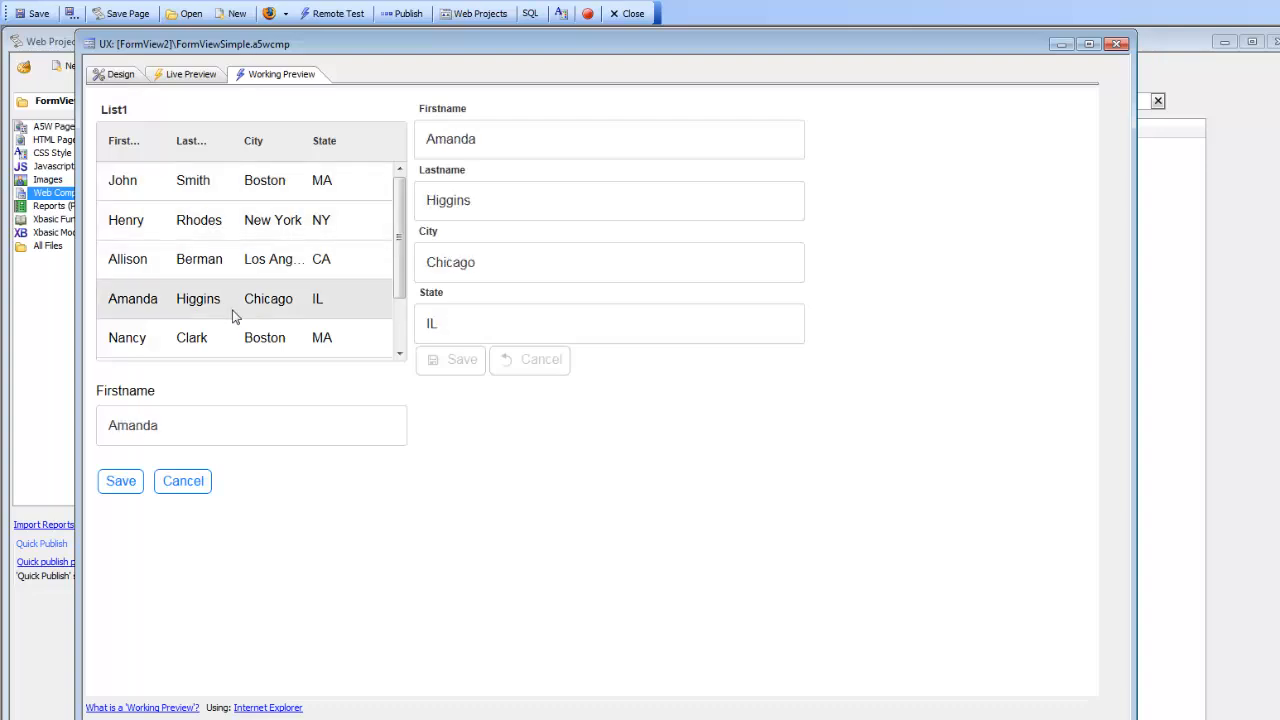
{"action": "left_click", "coordinate": [438, 201]}
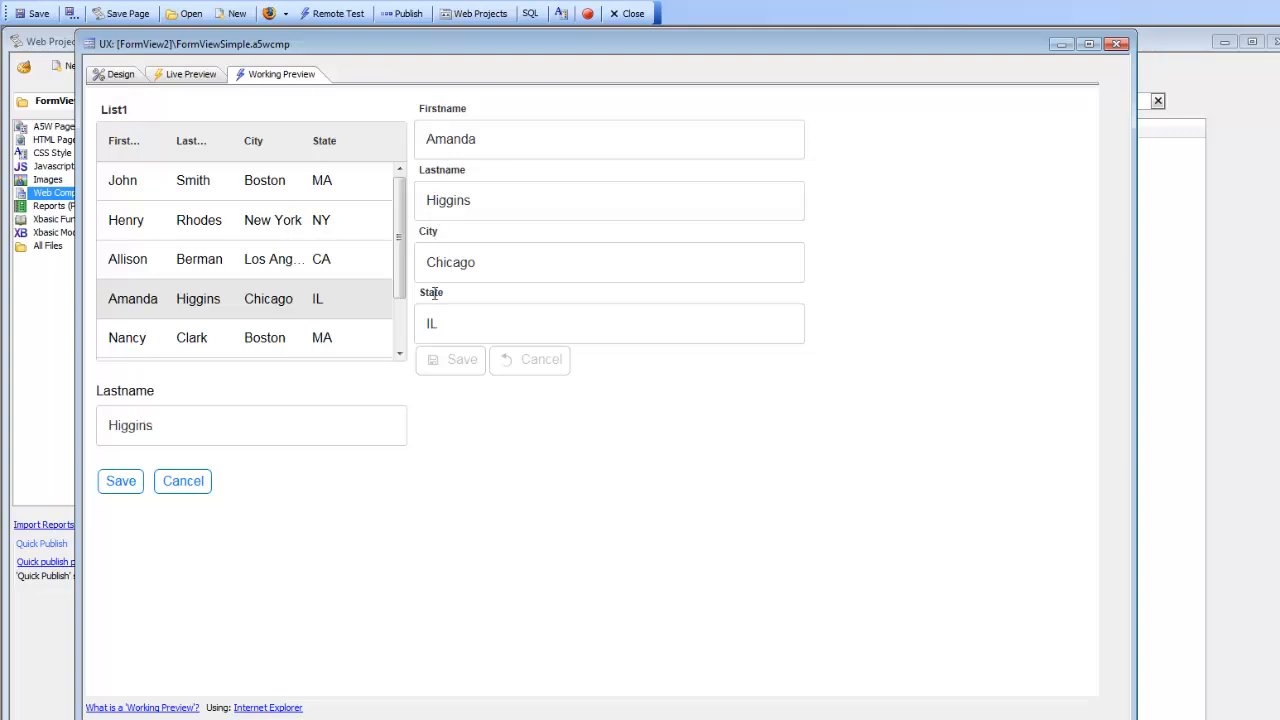
{"action": "left_click", "coordinate": [450, 264]}
Open the template of the State field in the Form View builder's layout and insert the {*field} placeholder.
{"action": "left_click", "coordinate": [116, 76]}
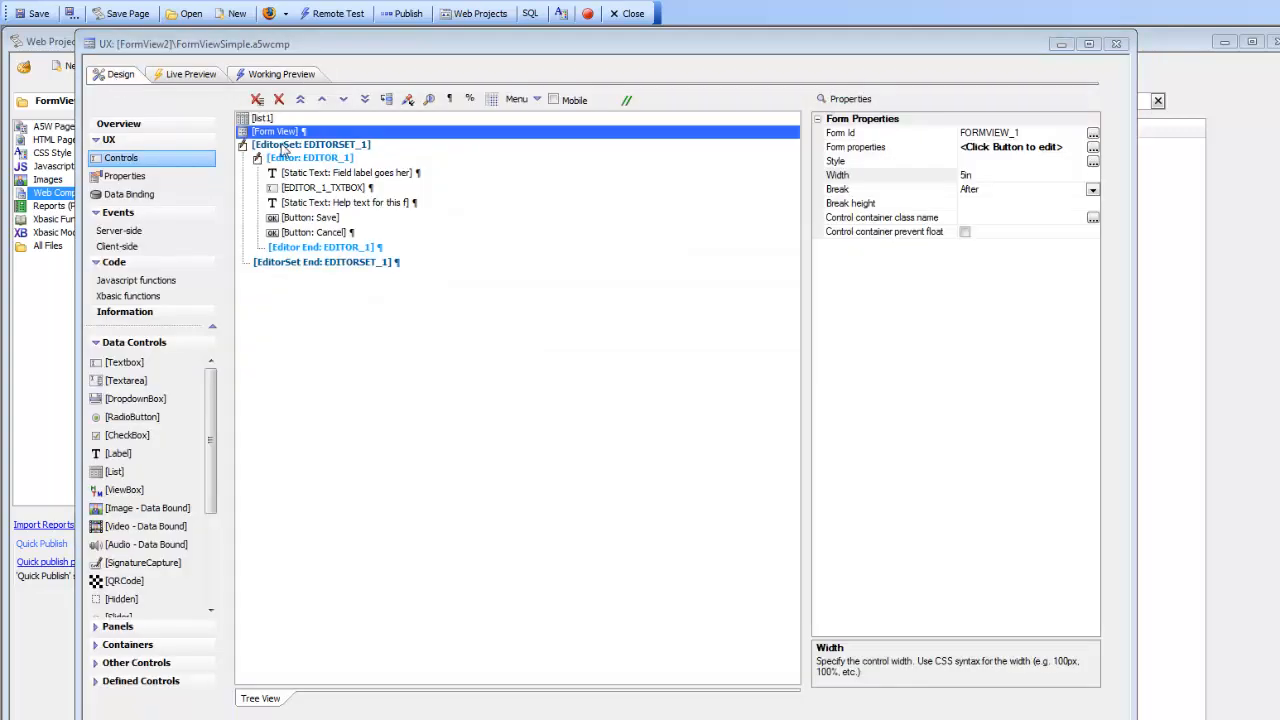
{"action": "double_click", "coordinate": [871, 150]}
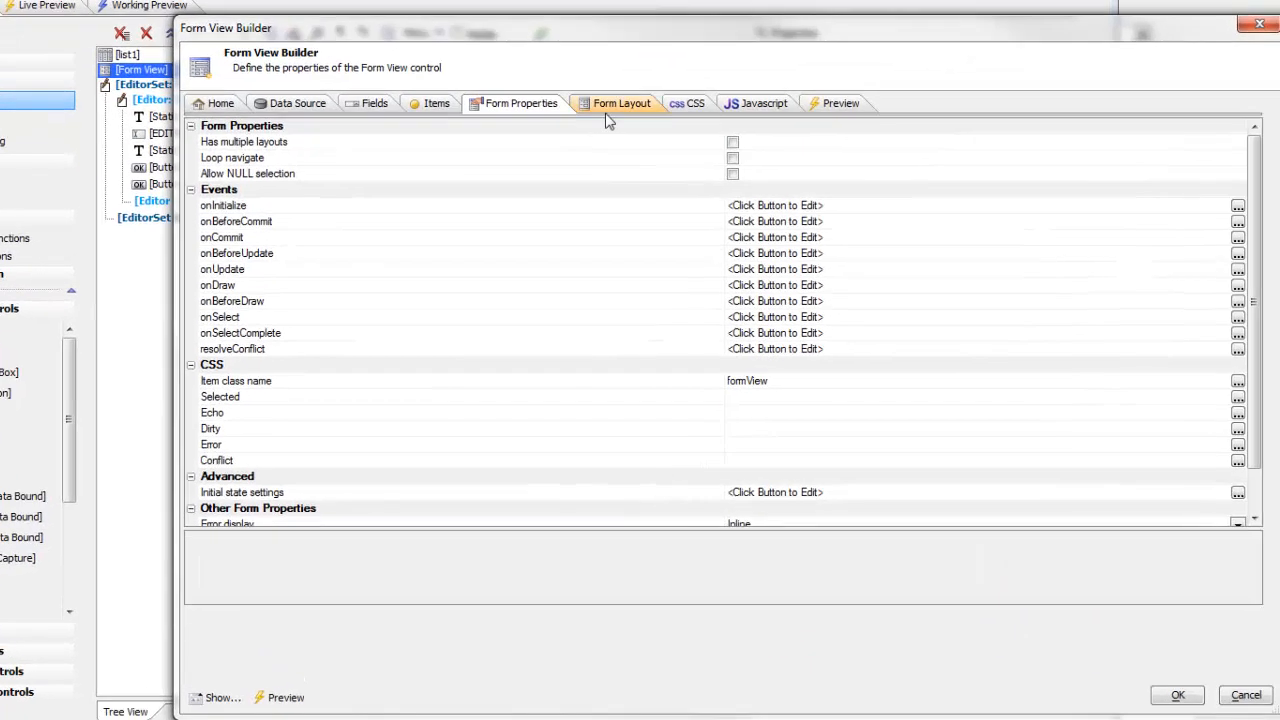
{"action": "left_click", "coordinate": [612, 106]}
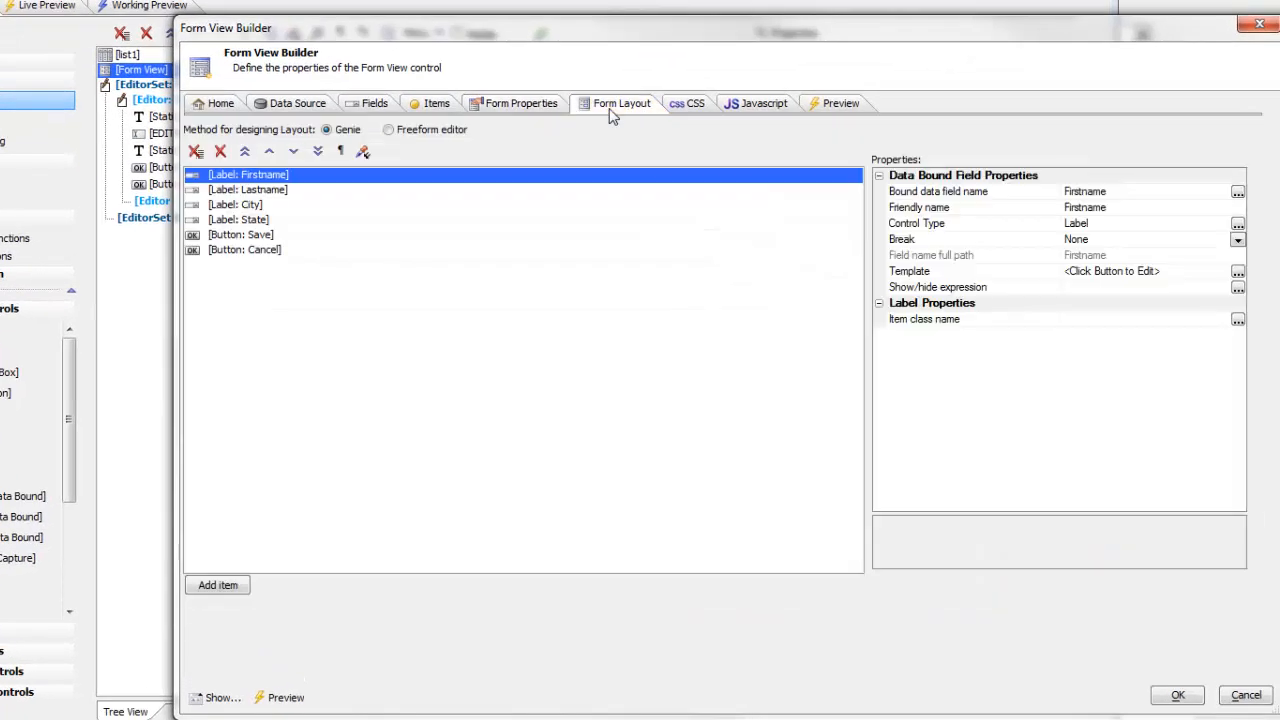
{"action": "left_click", "coordinate": [259, 221]}
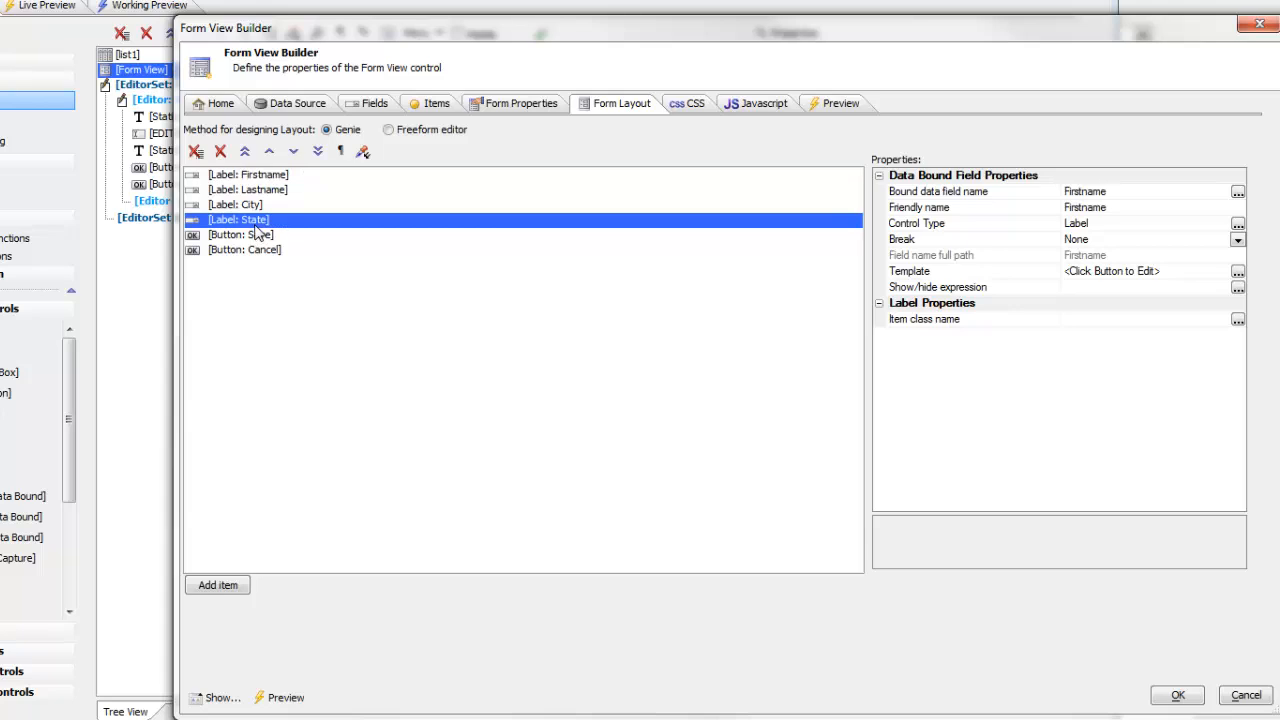
{"action": "double_click", "coordinate": [918, 274]}
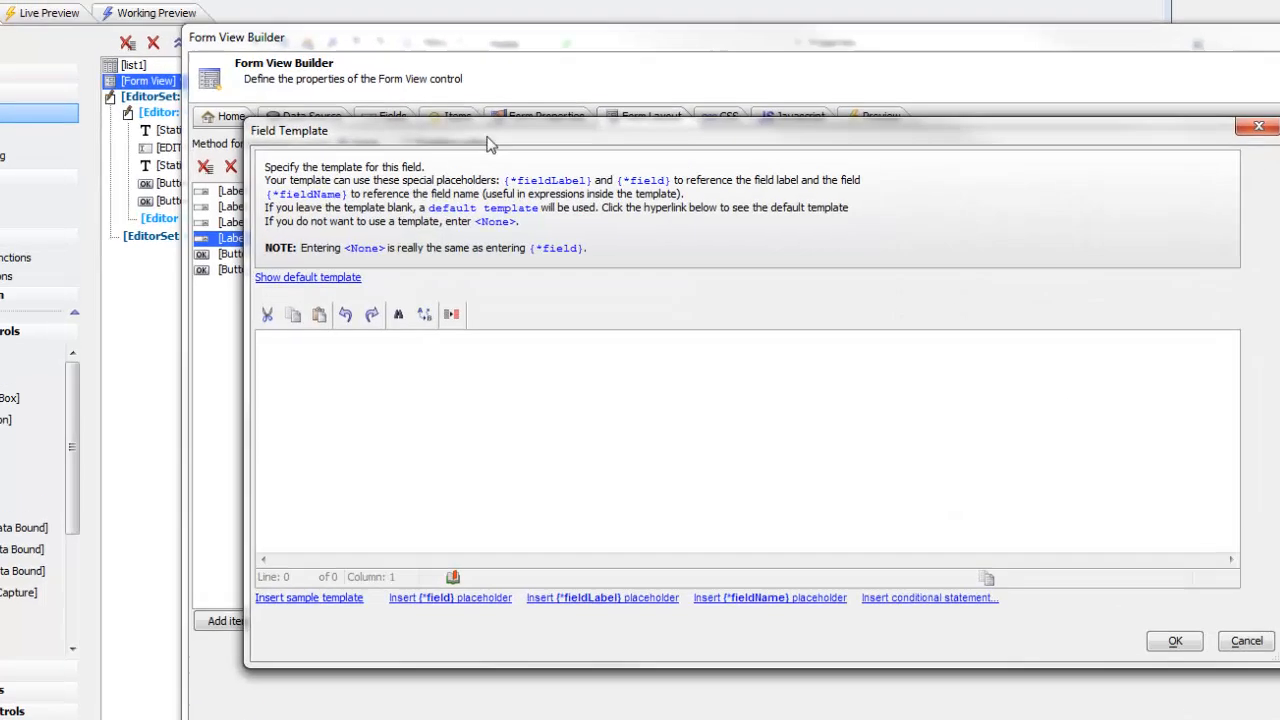
{"action": "left_click_drag", "start_coordinate": [464, 121], "coordinate": [306, 7]}
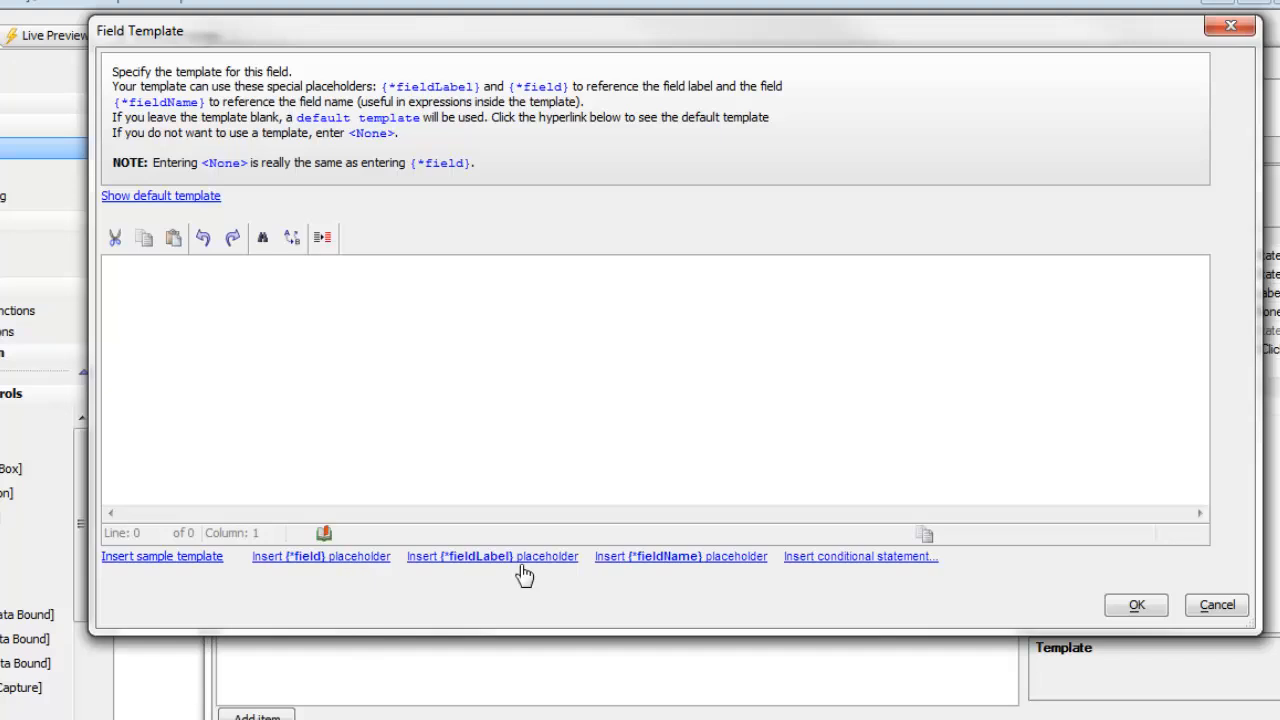
{"action": "left_click", "coordinate": [321, 557]}
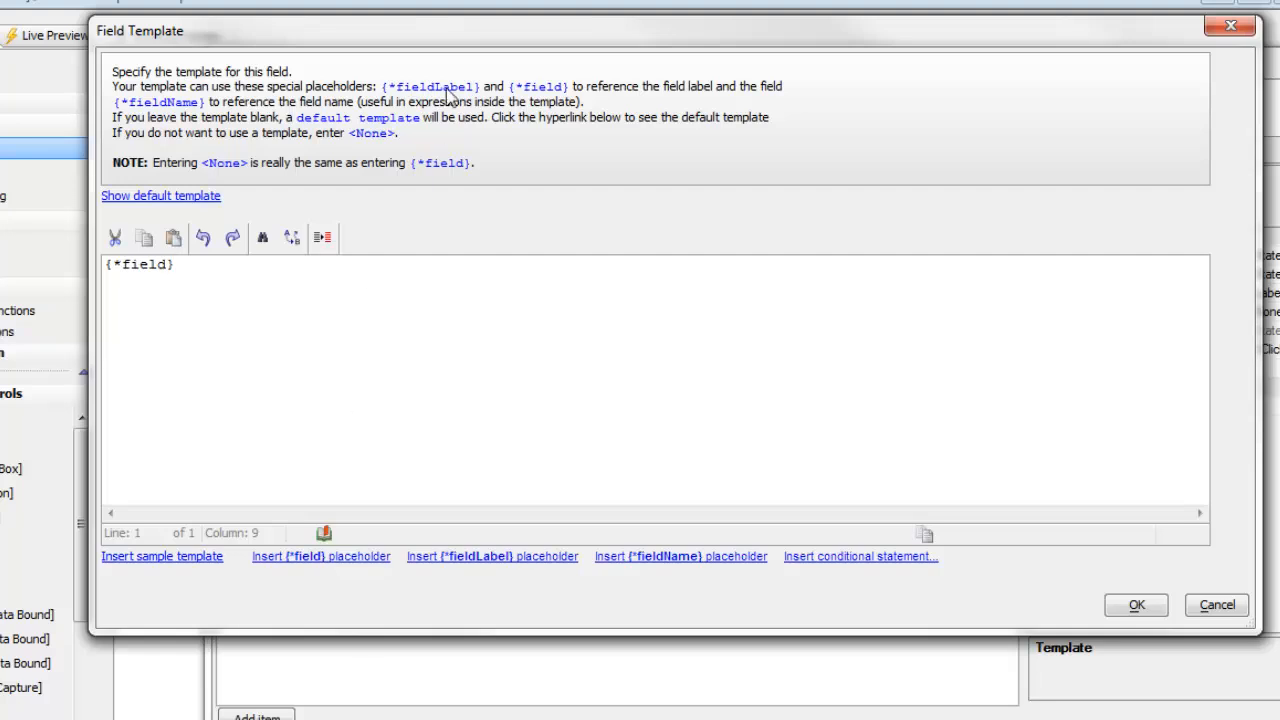
Wrap the {*field} placeholder in a div element in the State field template.
{"action": "left_click_drag", "start_coordinate": [455, 36], "coordinate": [685, 470]}
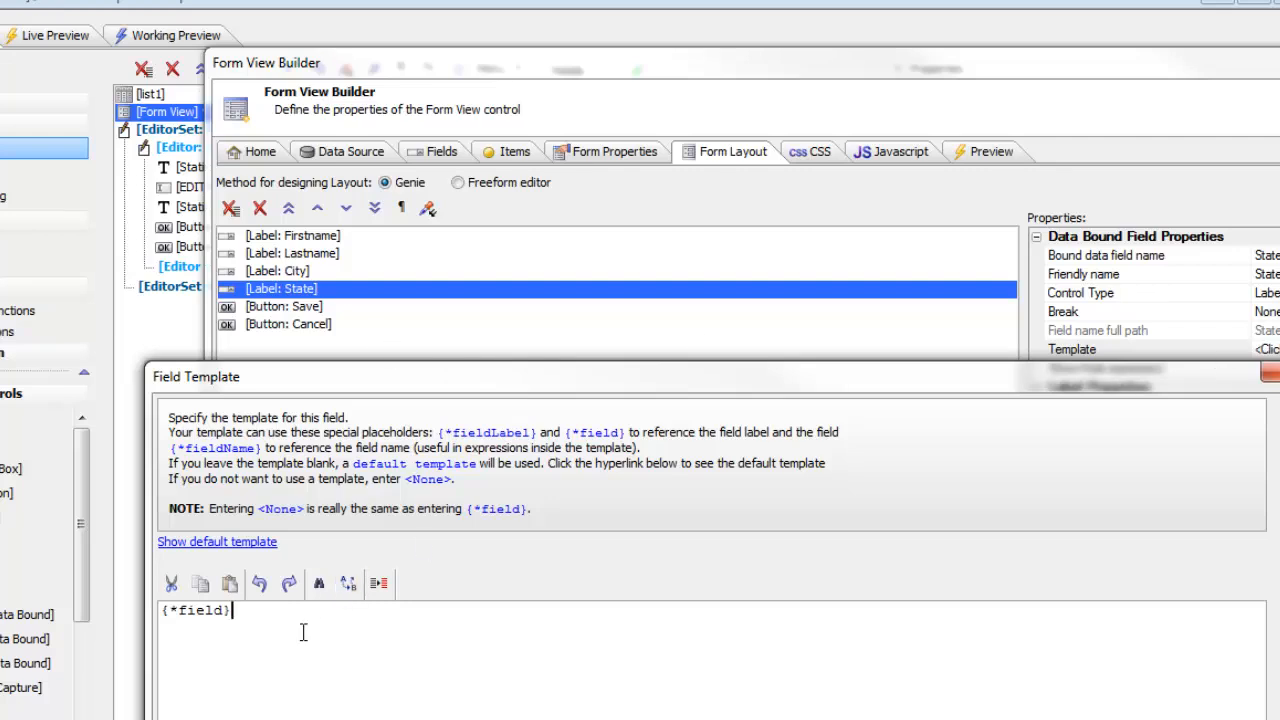
{"action": "key", "text": "Home"}
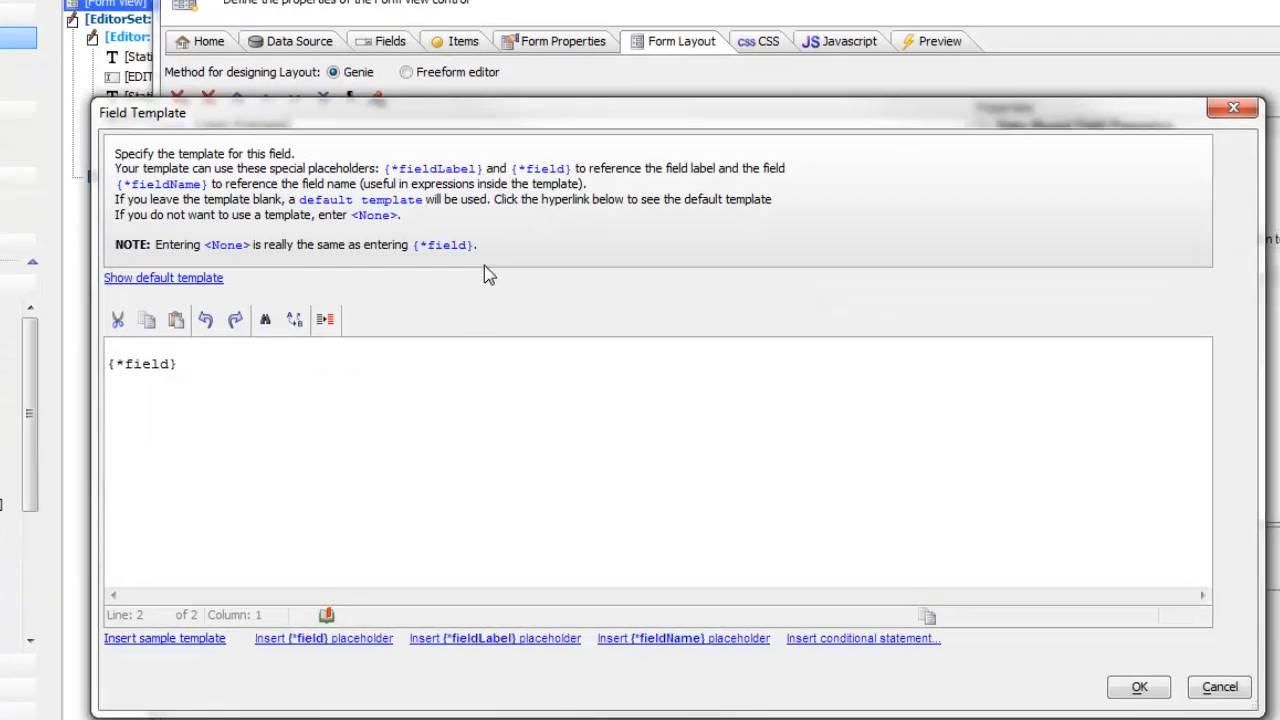
{"action": "key", "text": "Return"}
{"action": "key", "text": "Up"}
{"action": "type", "text": "<div>"}
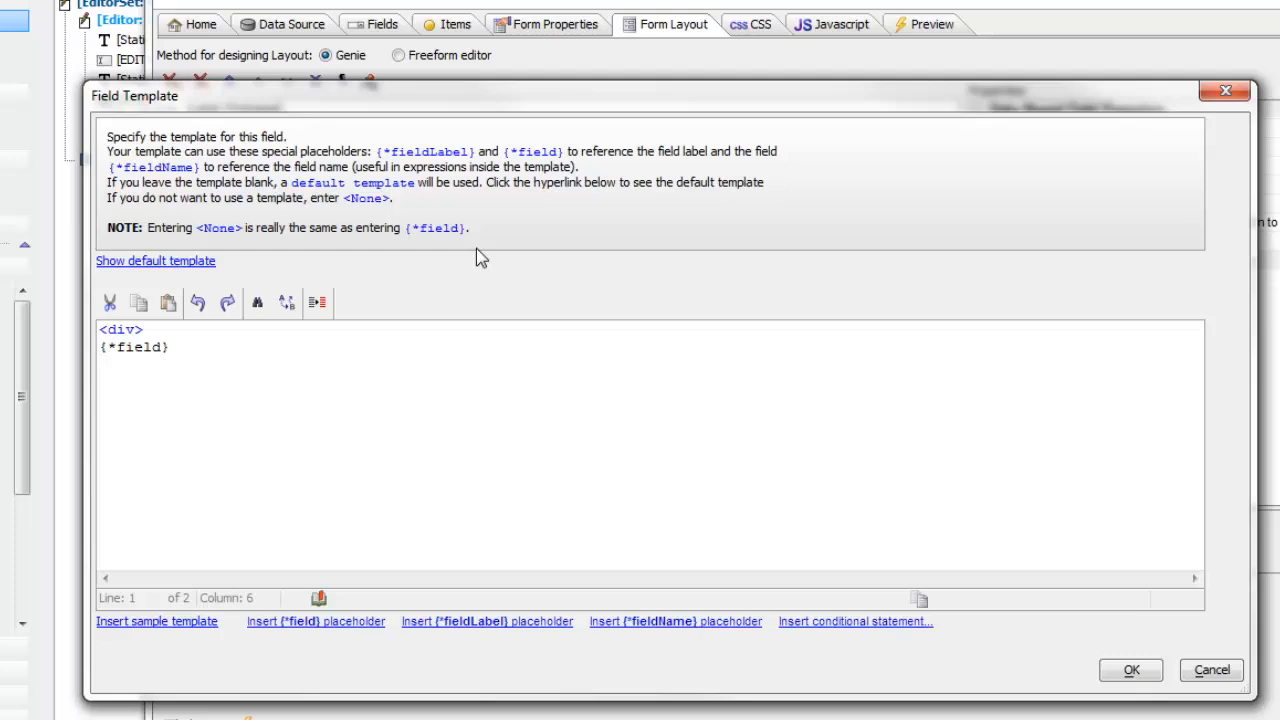
{"action": "key", "text": "Right"}
{"action": "key", "text": "Tab"}
{"action": "key", "text": "End"}
{"action": "key", "text": "Return"}
{"action": "type", "text": "</div>"}
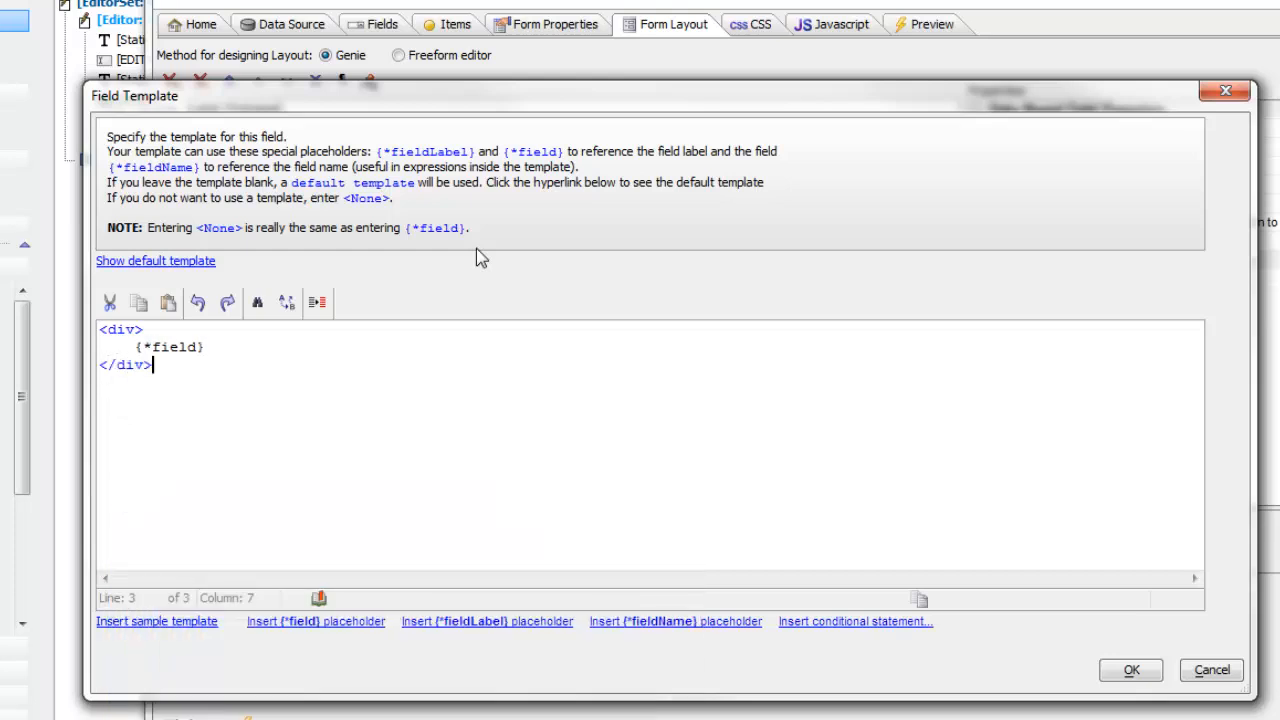
Give the div the inline style border: solid 2px red; and accept the field template.
{"action": "key", "text": "Up"}
{"action": "key", "text": "Up"}
{"action": "key", "text": "Left"}
{"action": "type", "text": "st"}
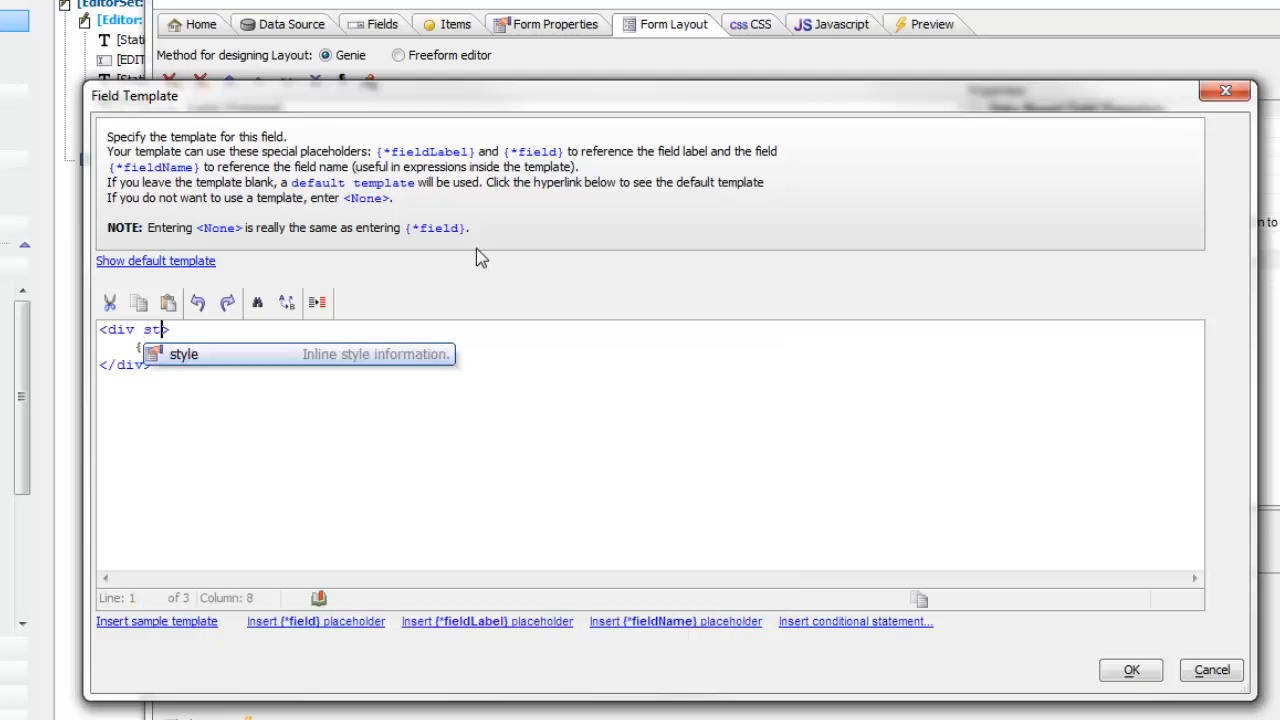
{"action": "key", "text": "Return"}
{"action": "type", "text": "border"}
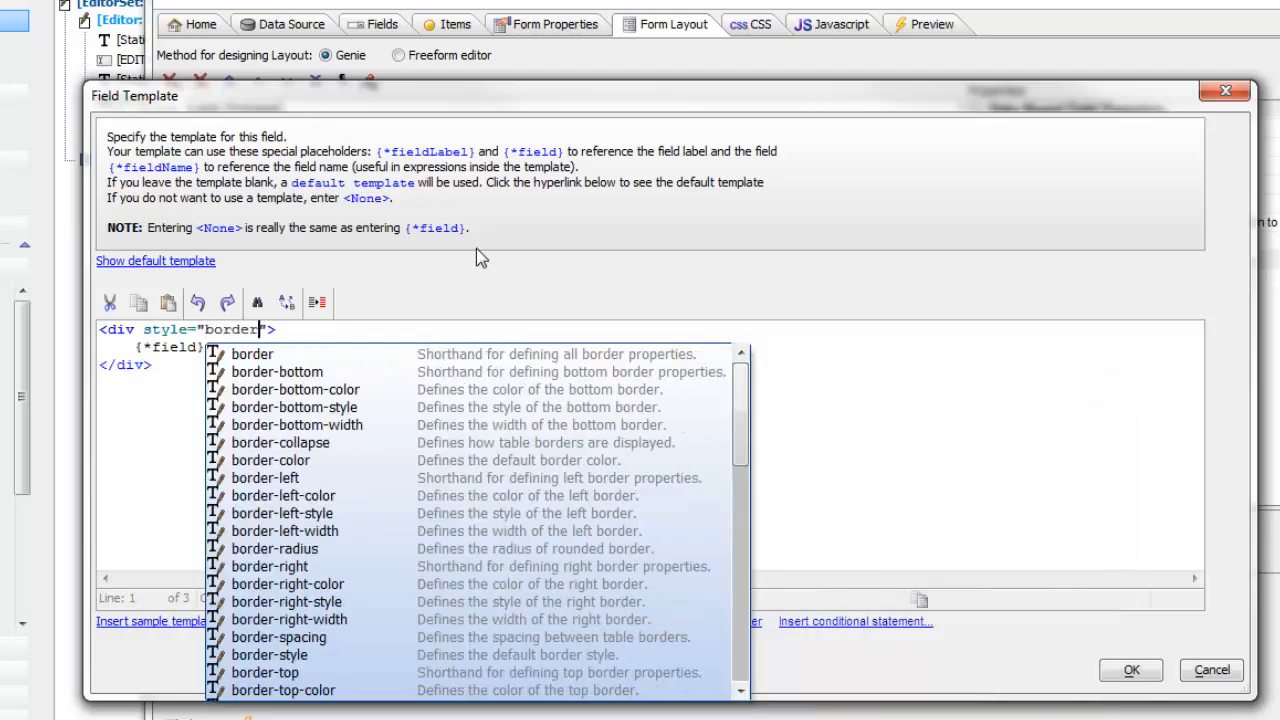
{"action": "key", "text": "Return"}
{"action": "type", "text": "soli"}
{"action": "type", "text": "d 2px "}
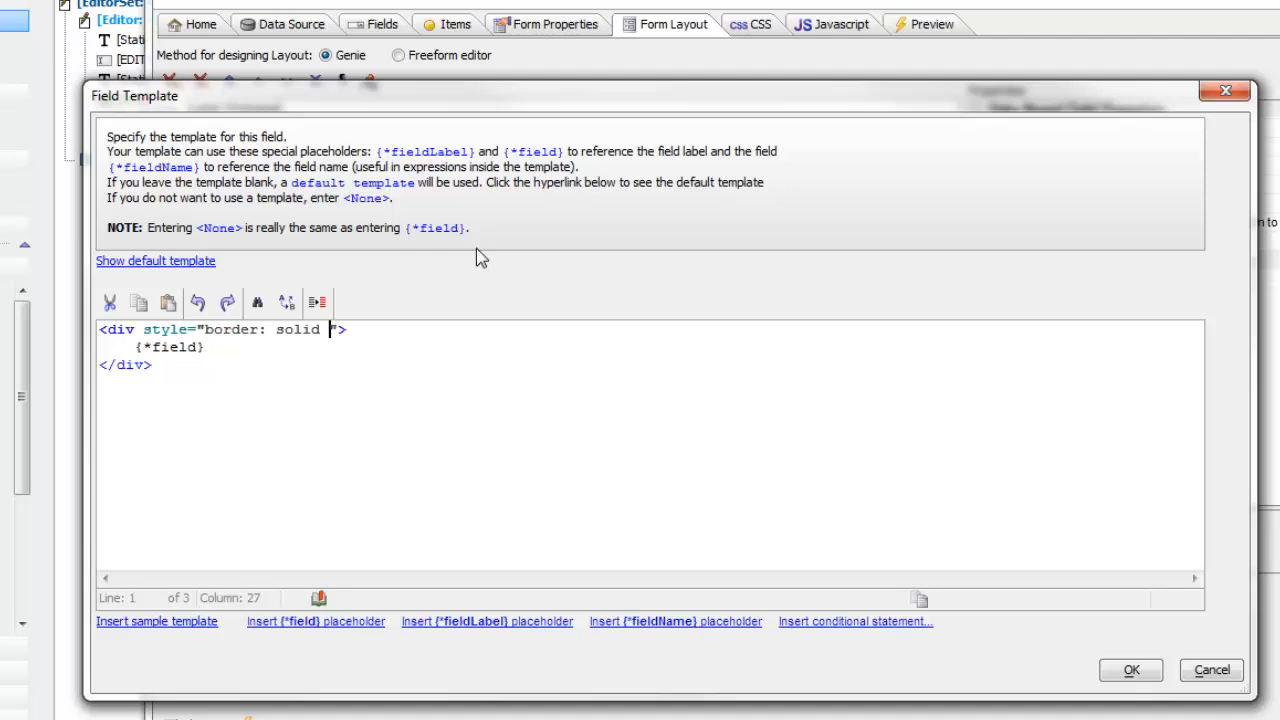
{"action": "type", "text": "red;"}
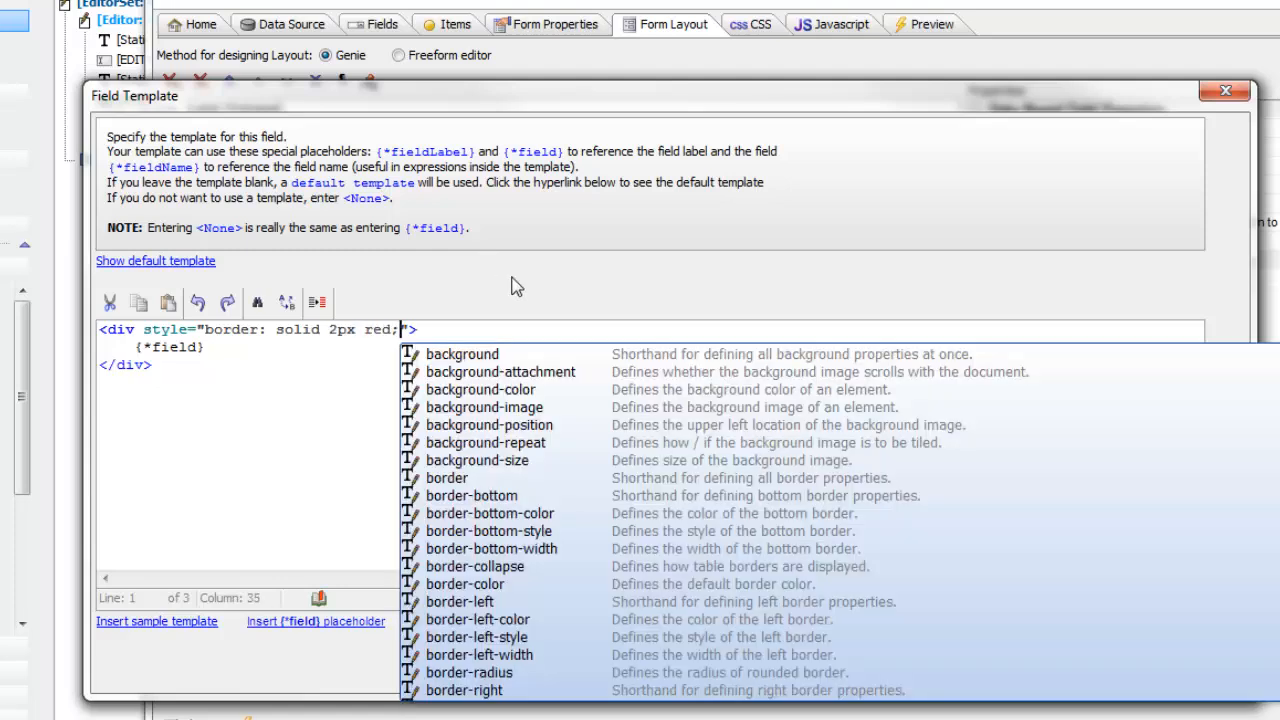
{"action": "left_click", "coordinate": [196, 333]}
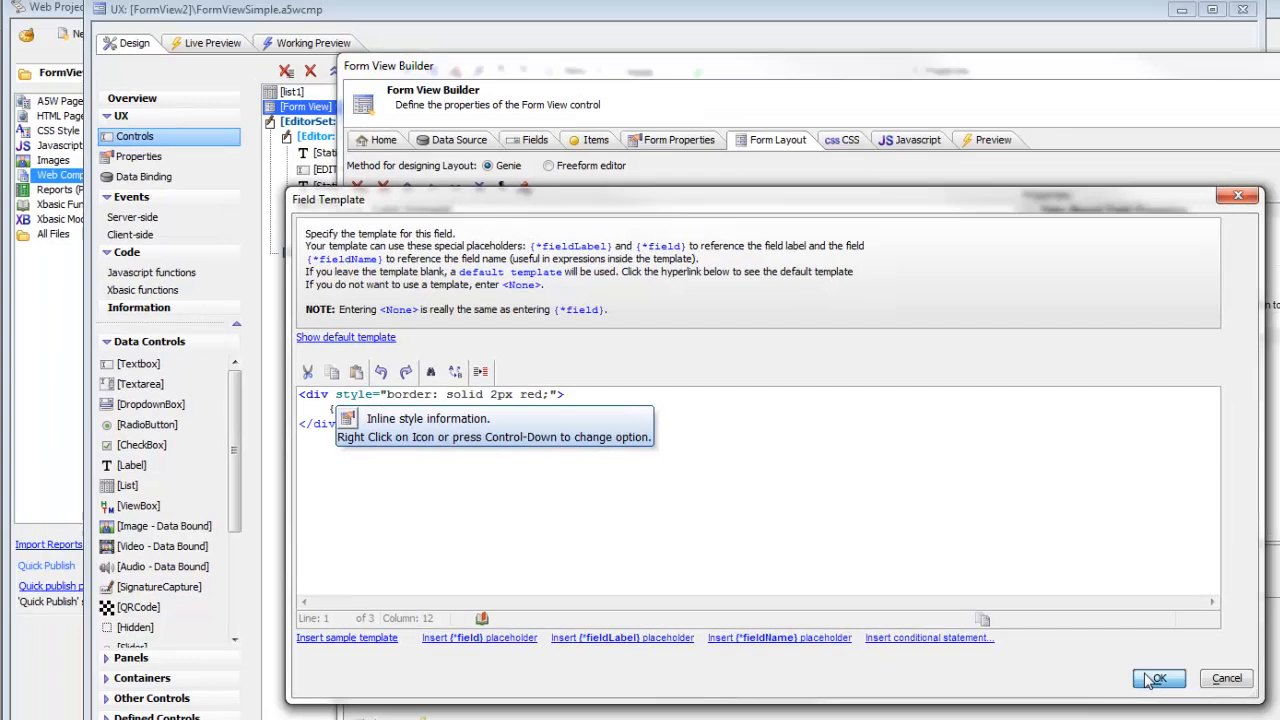
{"action": "left_click", "coordinate": [1150, 677]}
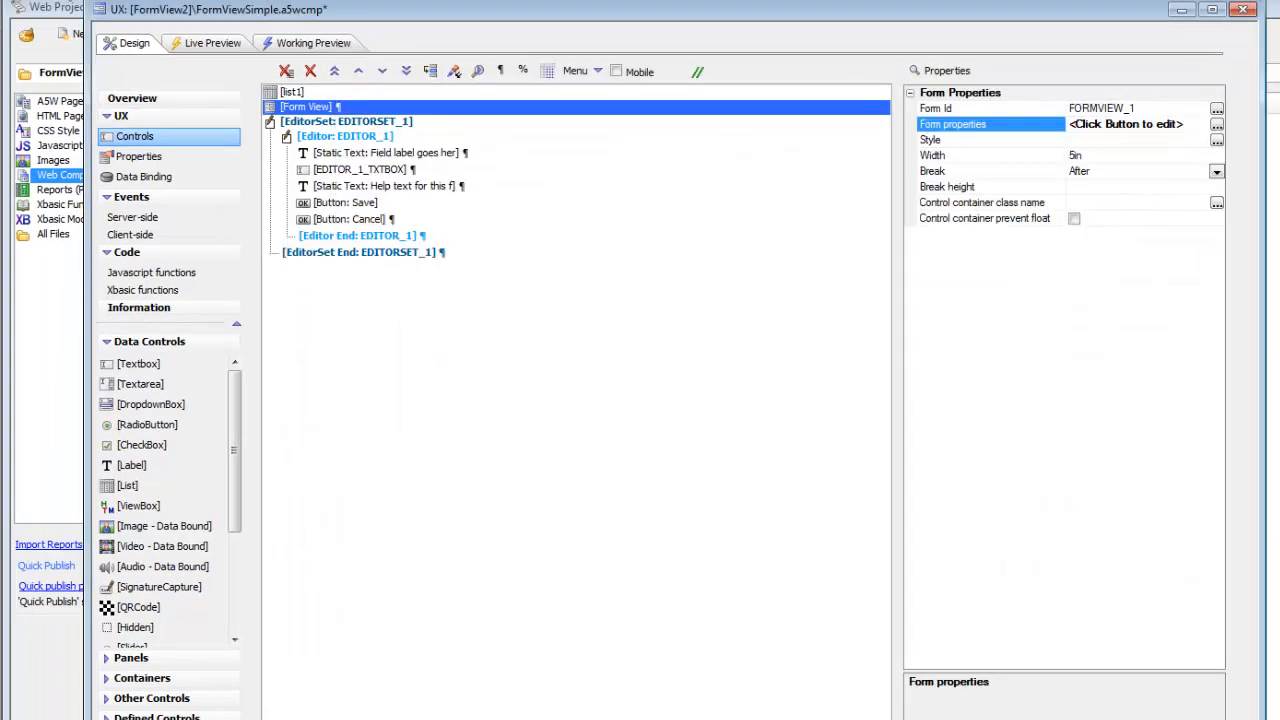
Open the working preview, select John's list row, and select the State field to check its template.
{"action": "left_click", "coordinate": [301, 44]}
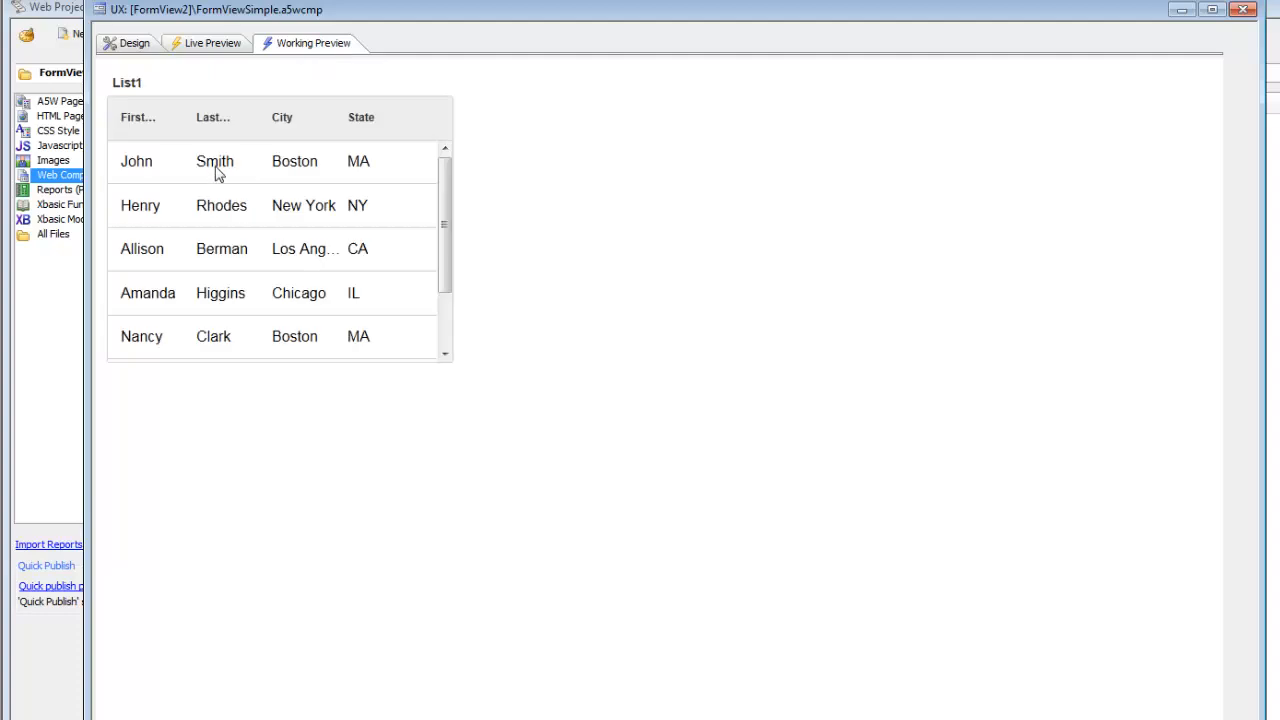
{"action": "left_click", "coordinate": [218, 172]}
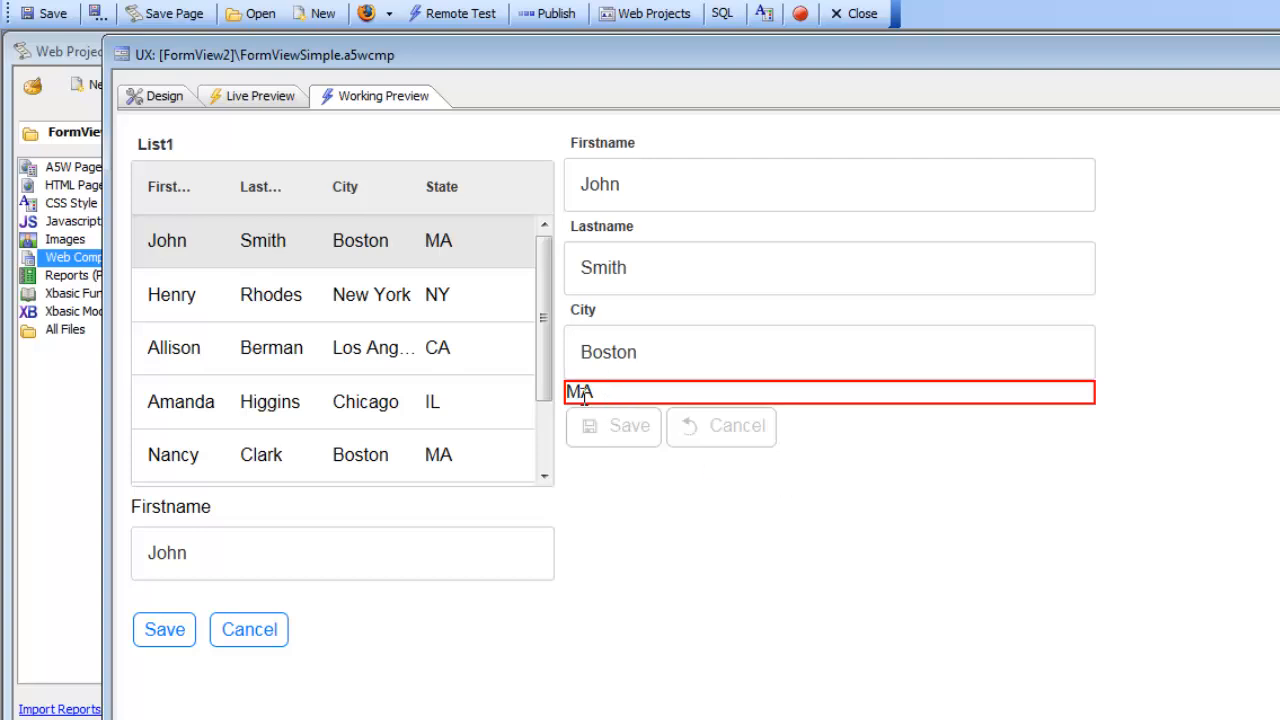
{"action": "left_click", "coordinate": [582, 393]}
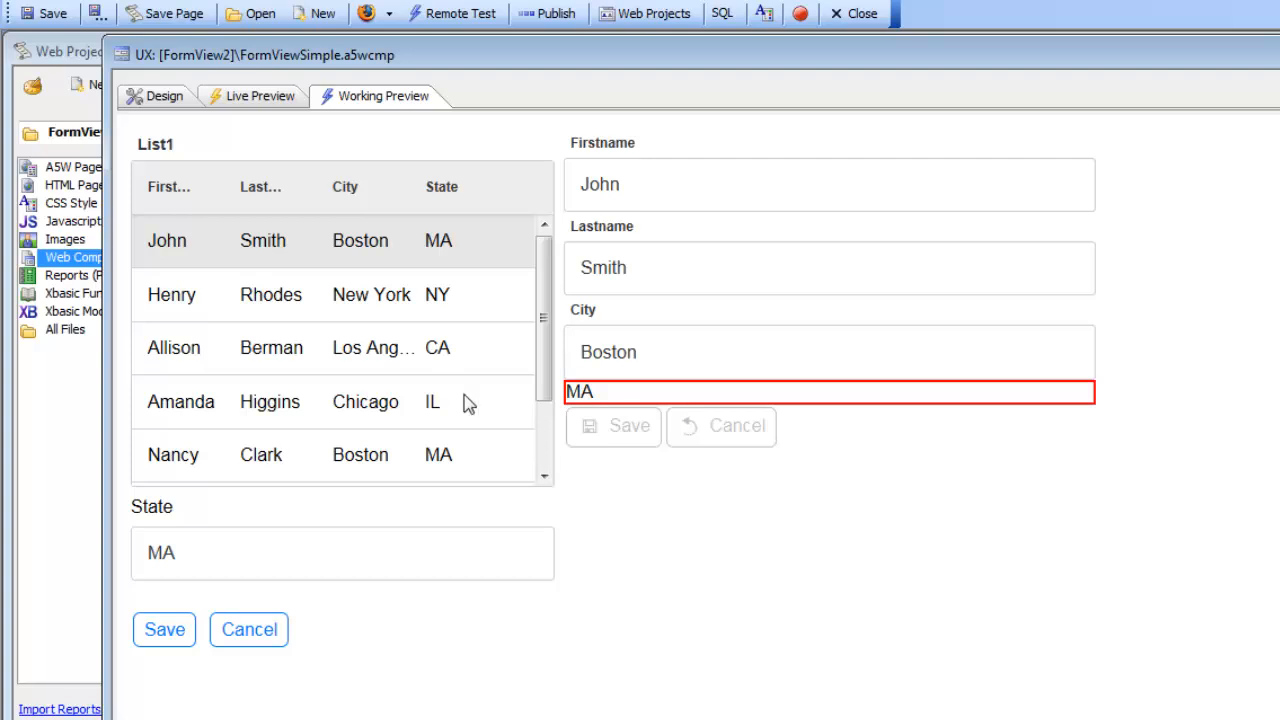